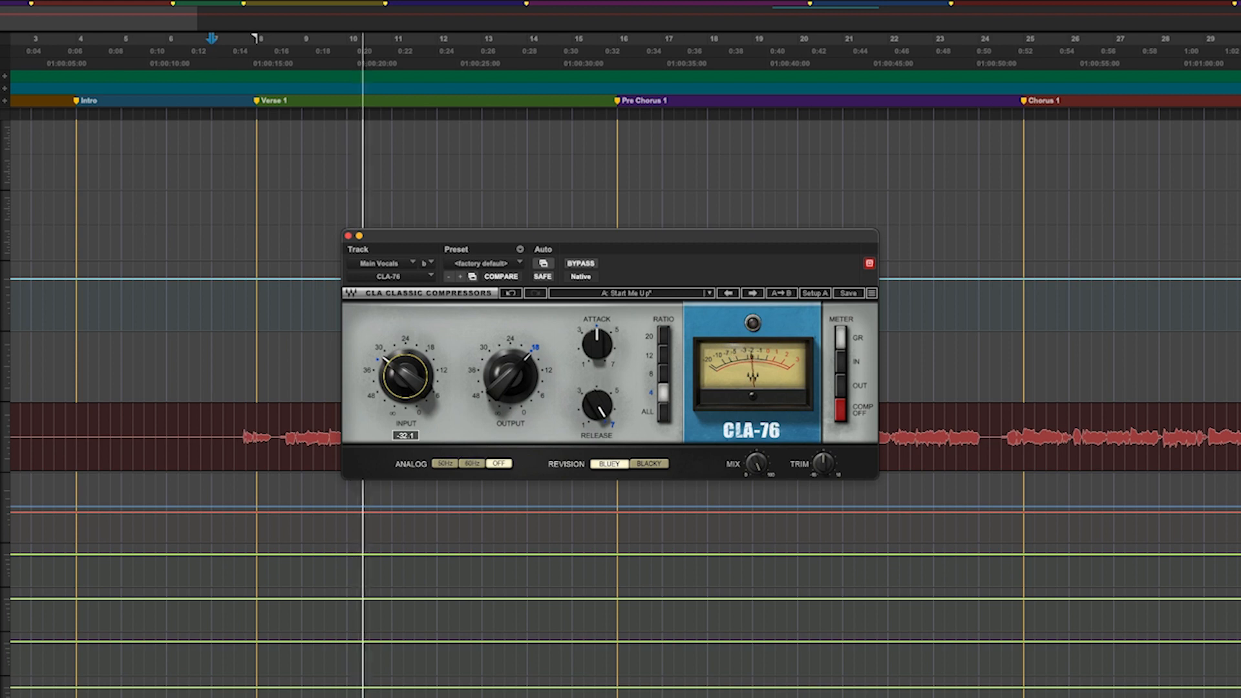
Step: Set the CLA-76 compressor's analog option to 60Hz on Main Vocals and check its effect against bypass
left_click(472, 464)
mouse_move(390, 376)
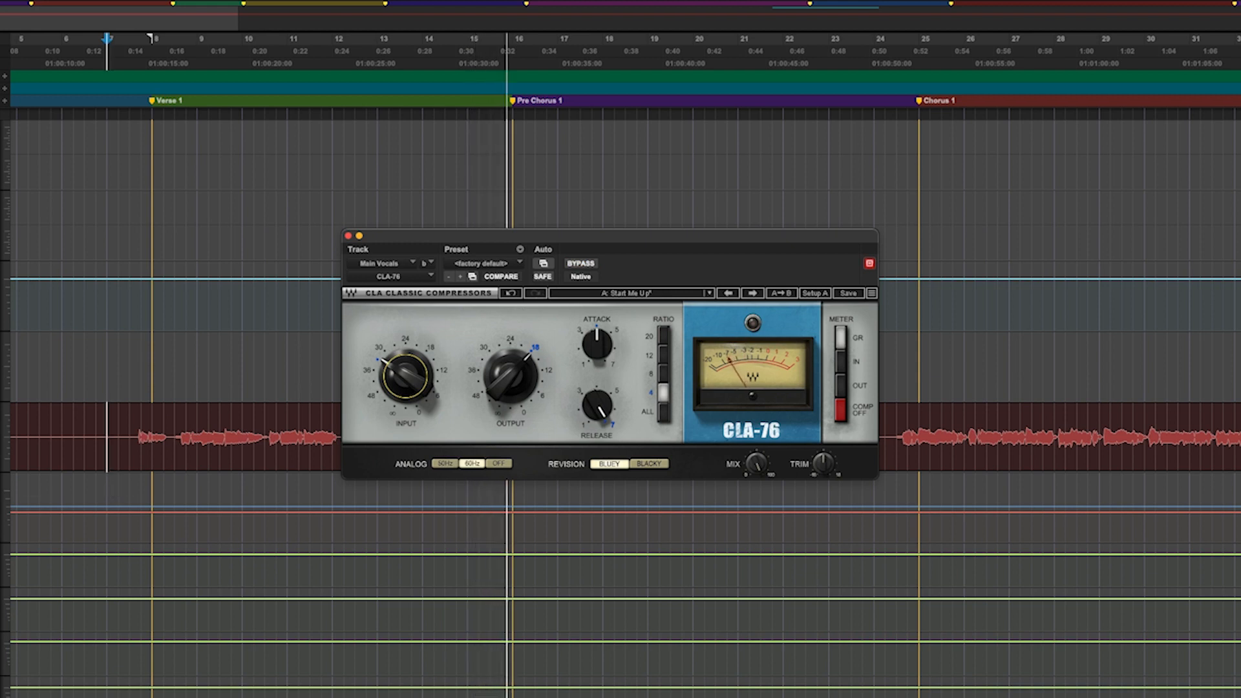
left_click(586, 267)
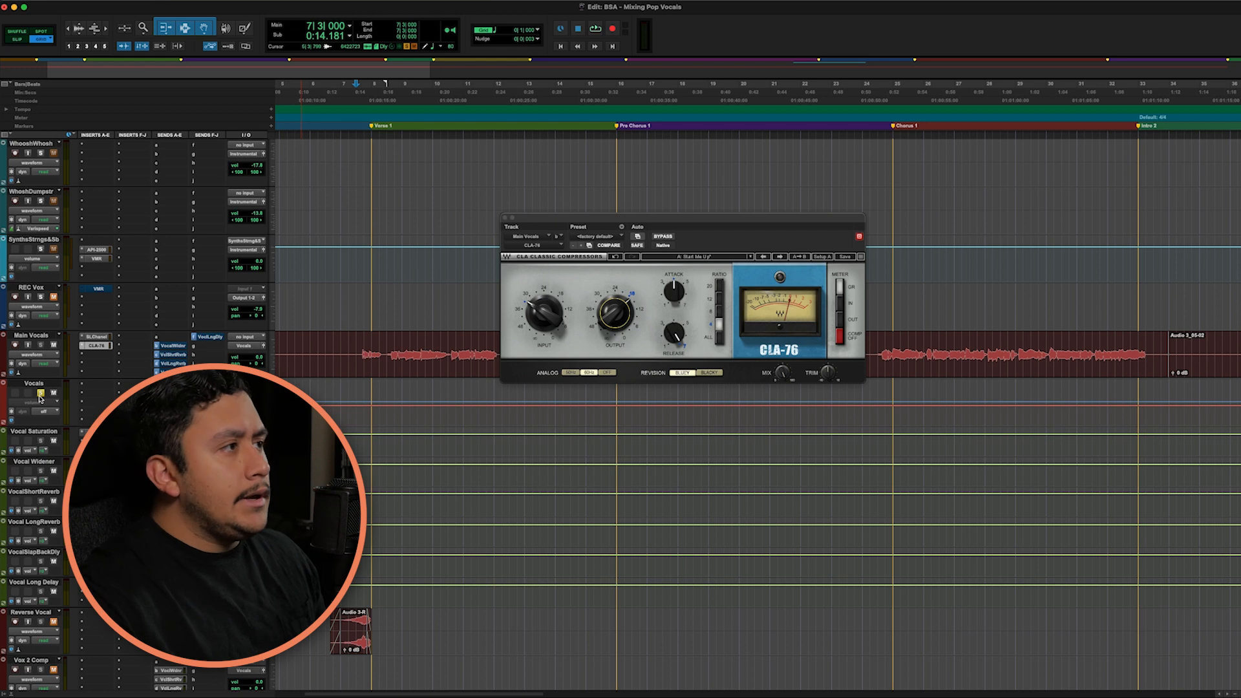
Step: Shape the Main Vocals EQ in SSLChannel with a higher low-cut, HF boost and LMF boost near 2.02 kHz, then compare against bypass
left_click_drag(529, 227, 529, 196)
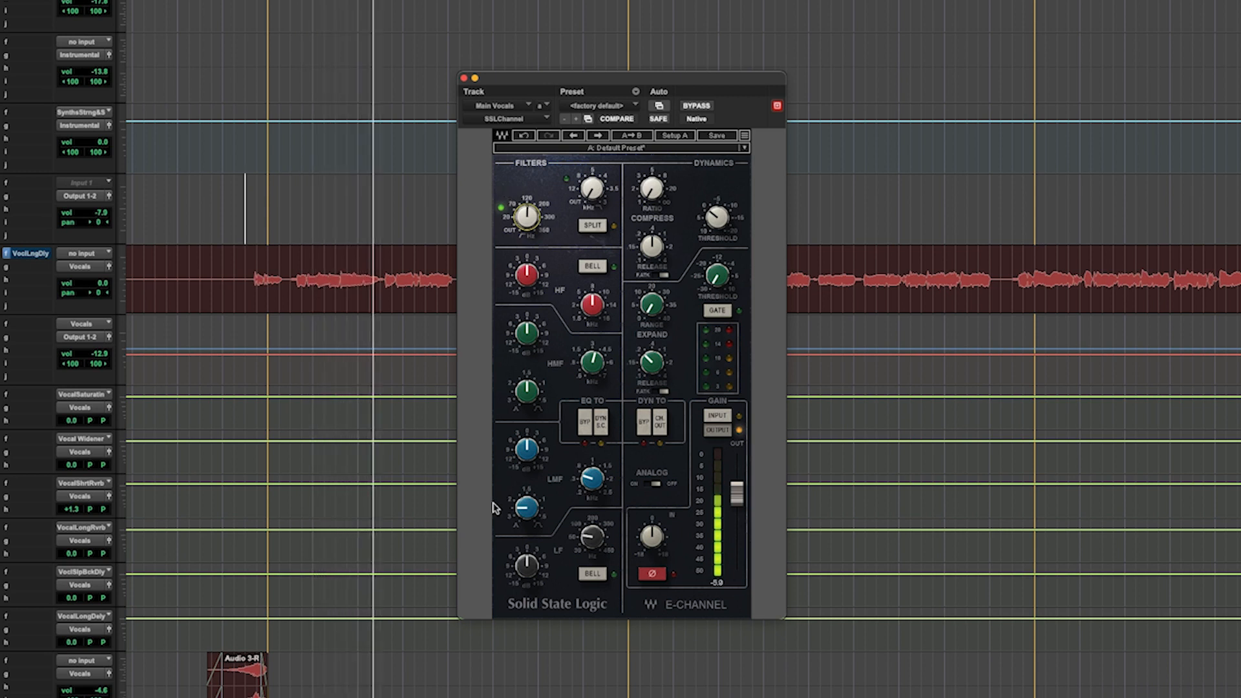
left_click_drag(519, 284, 519, 270)
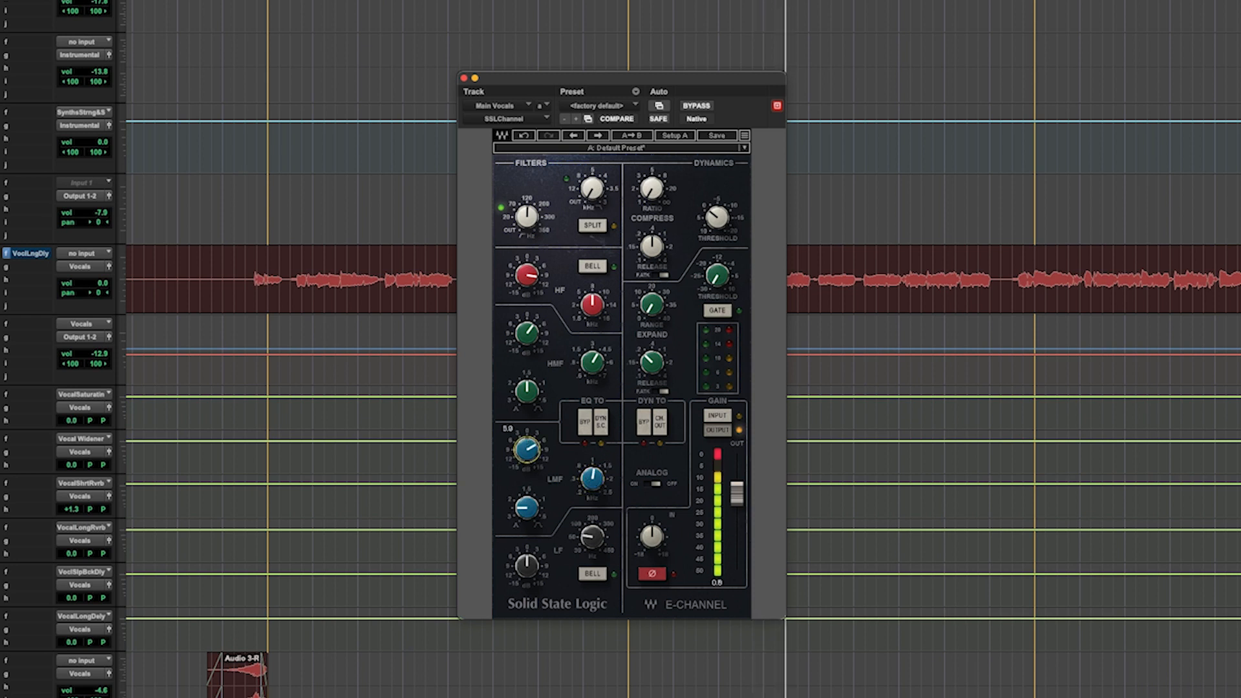
left_click_drag(530, 513, 533, 457)
mouse_move(597, 480)
left_mouse_down()
mouse_move(597, 459)
mouse_move(587, 481)
left_mouse_up()
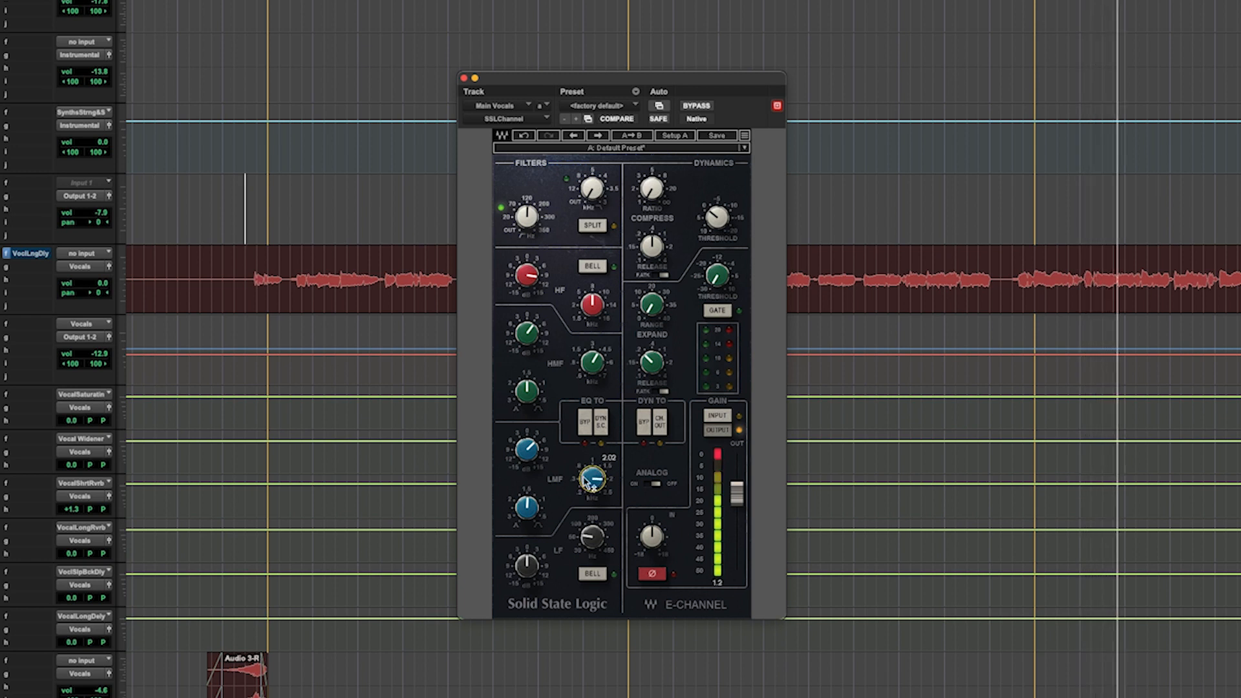
left_click(697, 107)
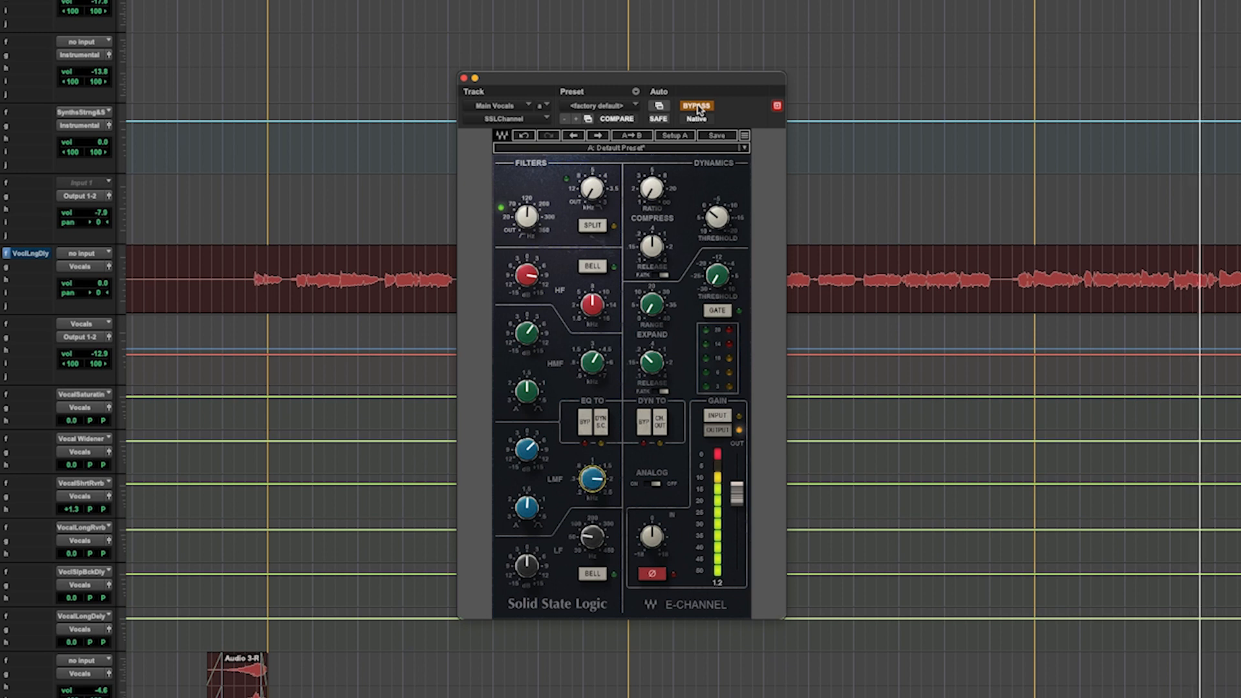
left_click(698, 108)
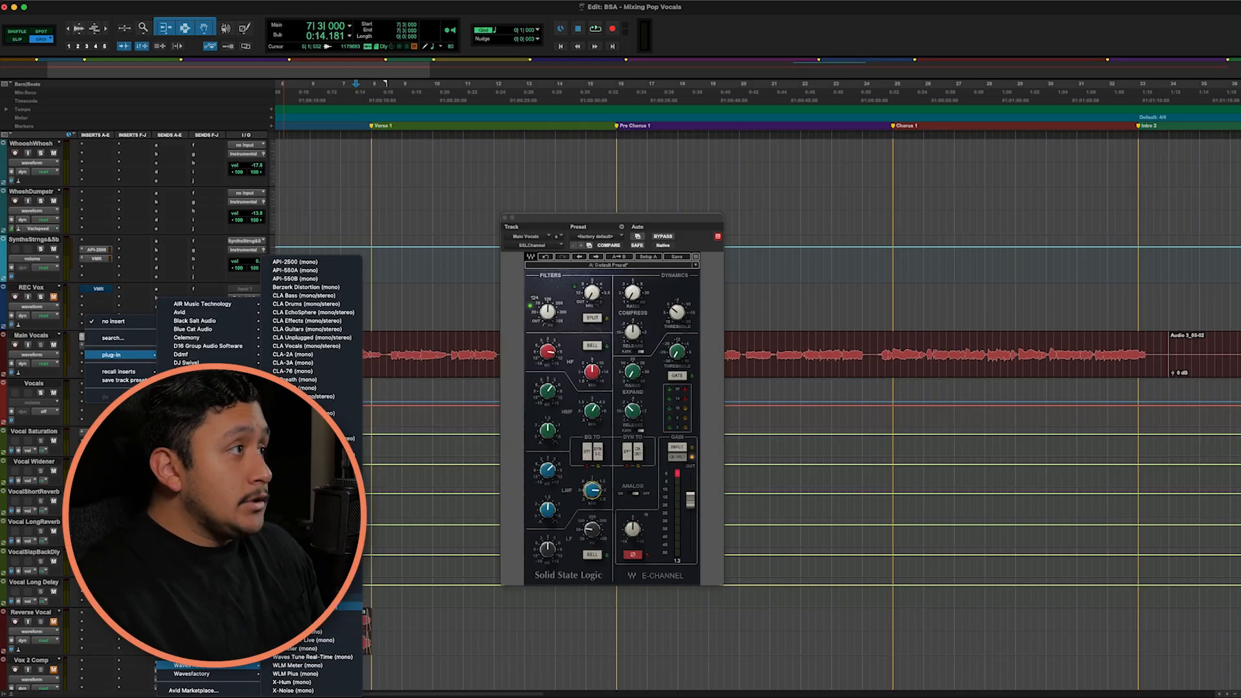
Step: Insert the Waves Sibilance de-esser on Main Vocals, enable Lookahead and play the vocal
left_click(323, 606)
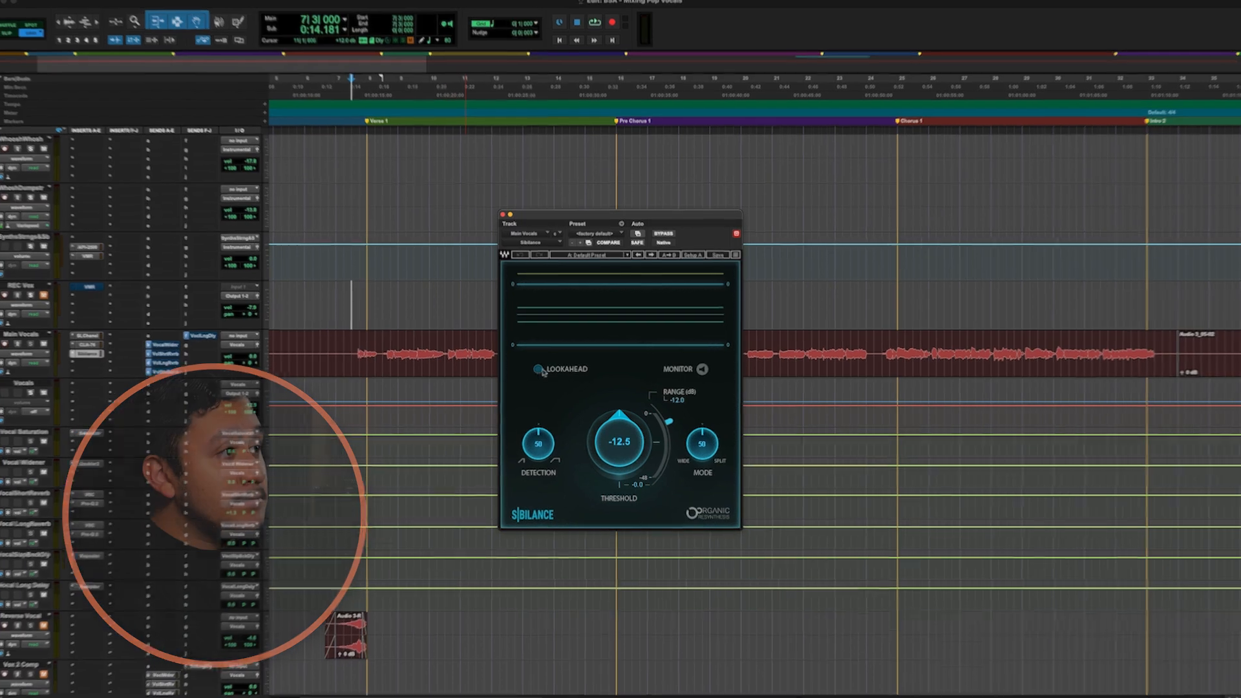
left_click(540, 369)
key("space")
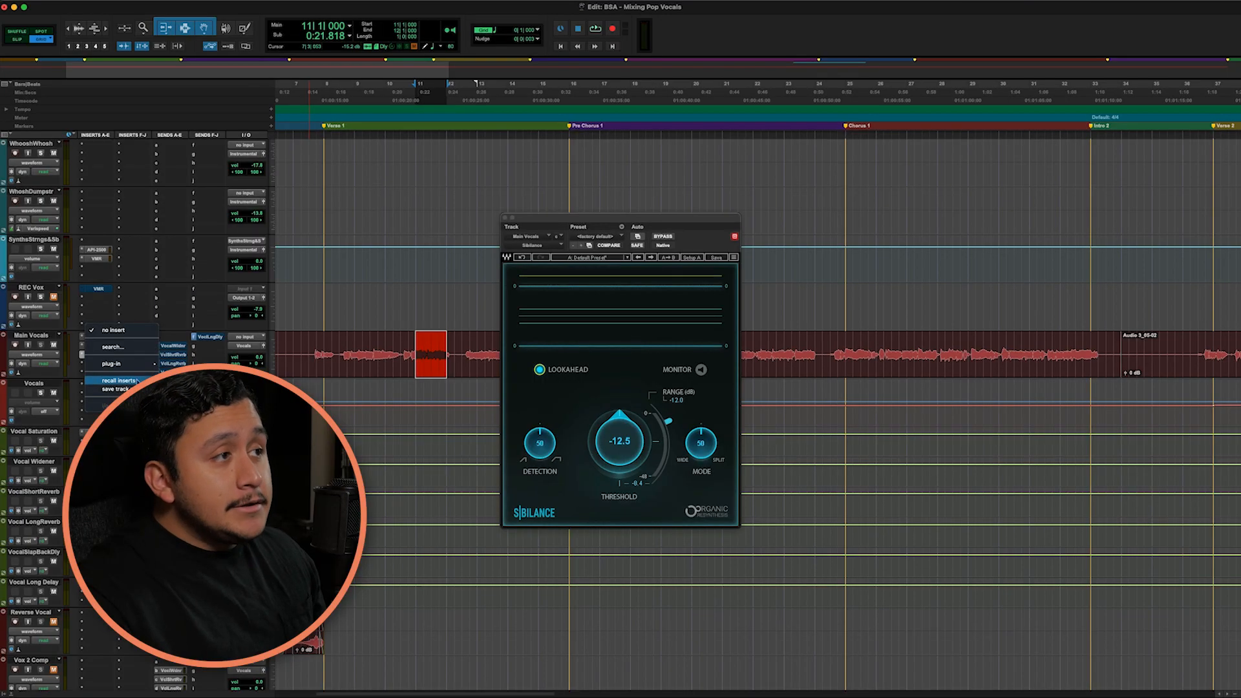
Step: Insert the Waves L1 limiter (mono) after Sibilance on Main Vocals and play from the start of Verse 1
mouse_move(123, 364)
mouse_move(227, 669)
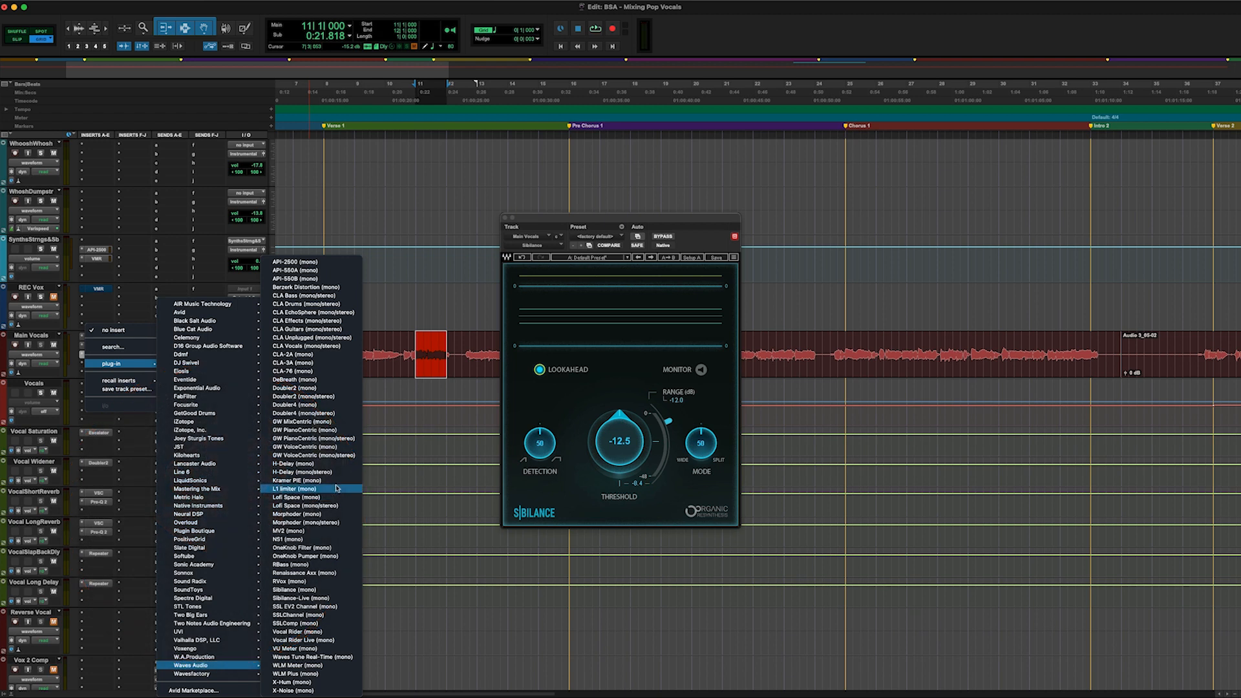
left_click(336, 488)
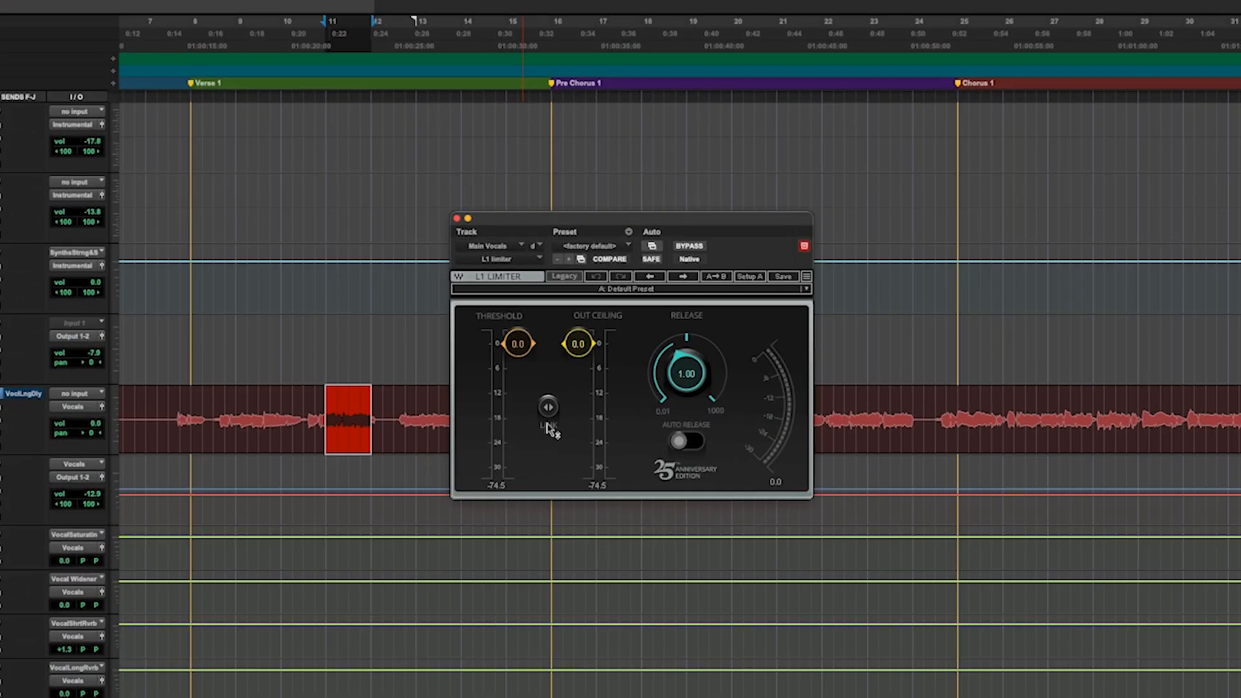
key("space")
key("space")
left_click(195, 424)
left_click(192, 411)
key("space")
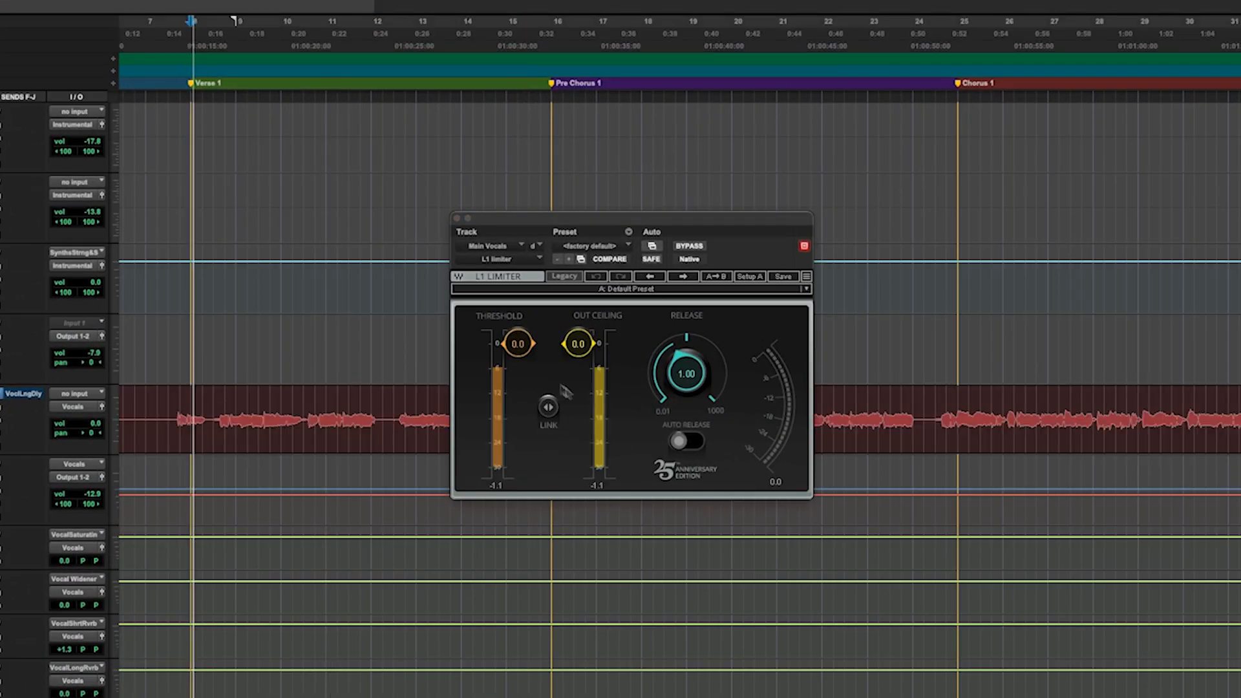
Step: Set the L1 limiter's threshold to about -8.0 and its output ceiling to -6.9
left_click_drag(549, 407, 549, 440)
left_click_drag(574, 368, 574, 356)
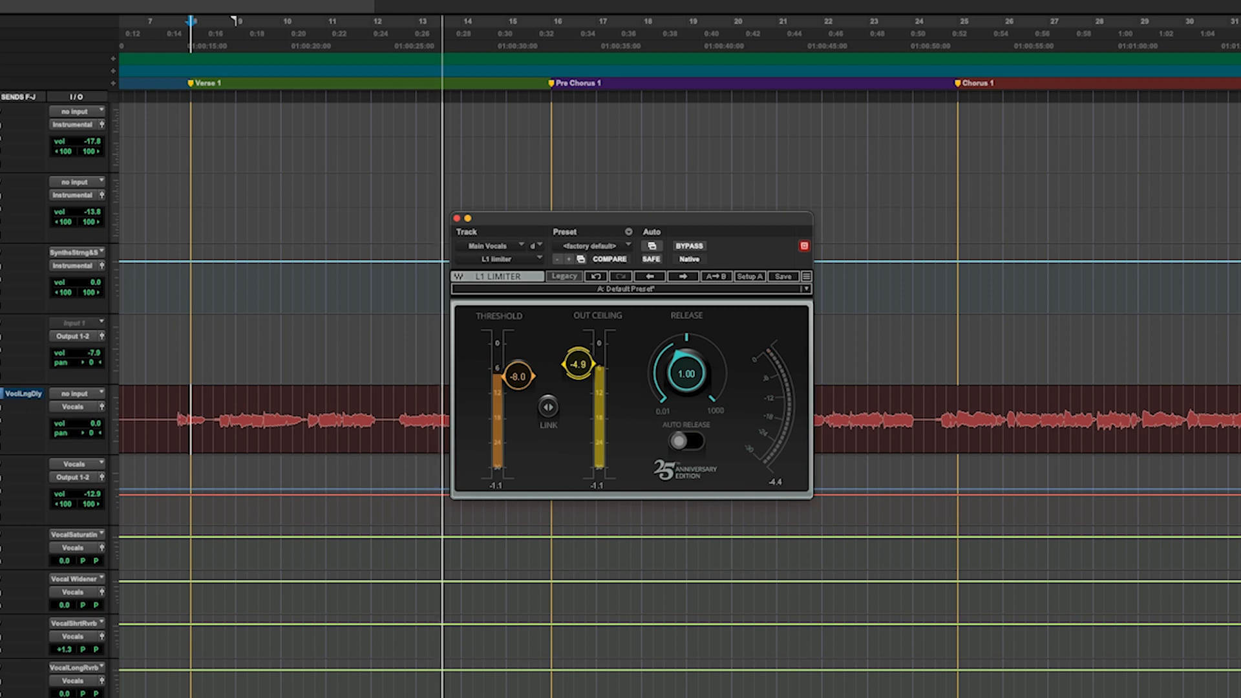
left_click_drag(577, 364, 577, 365)
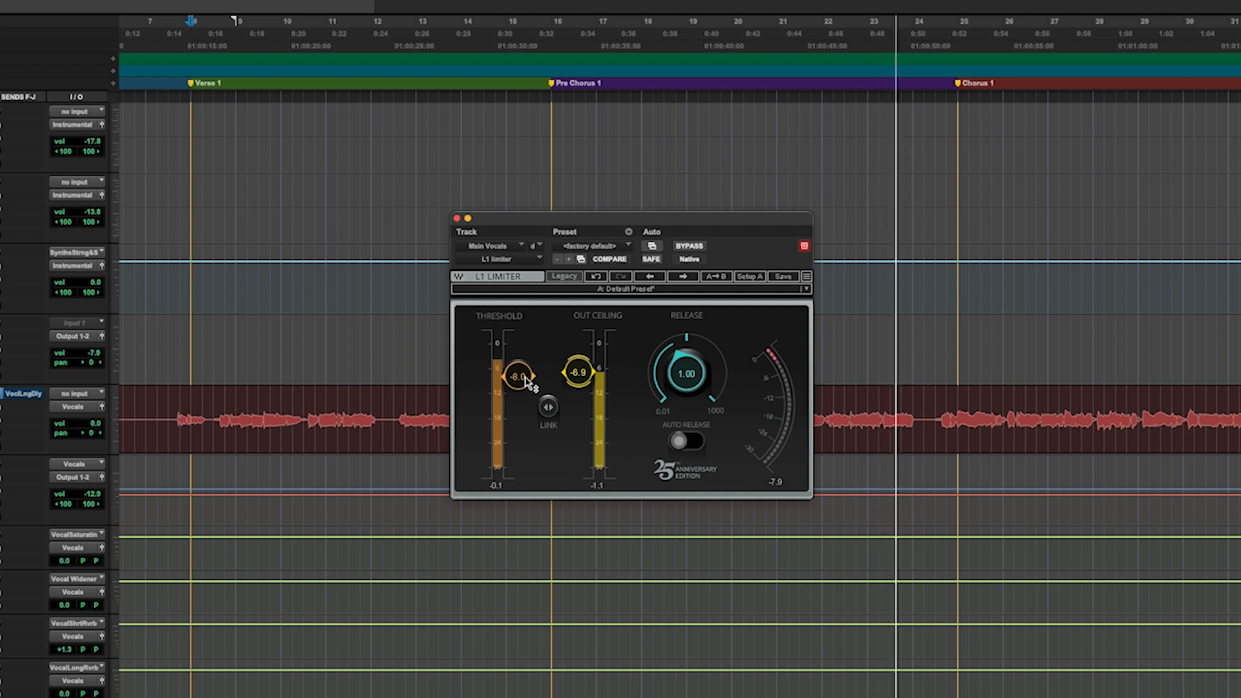
left_click_drag(525, 377, 525, 376)
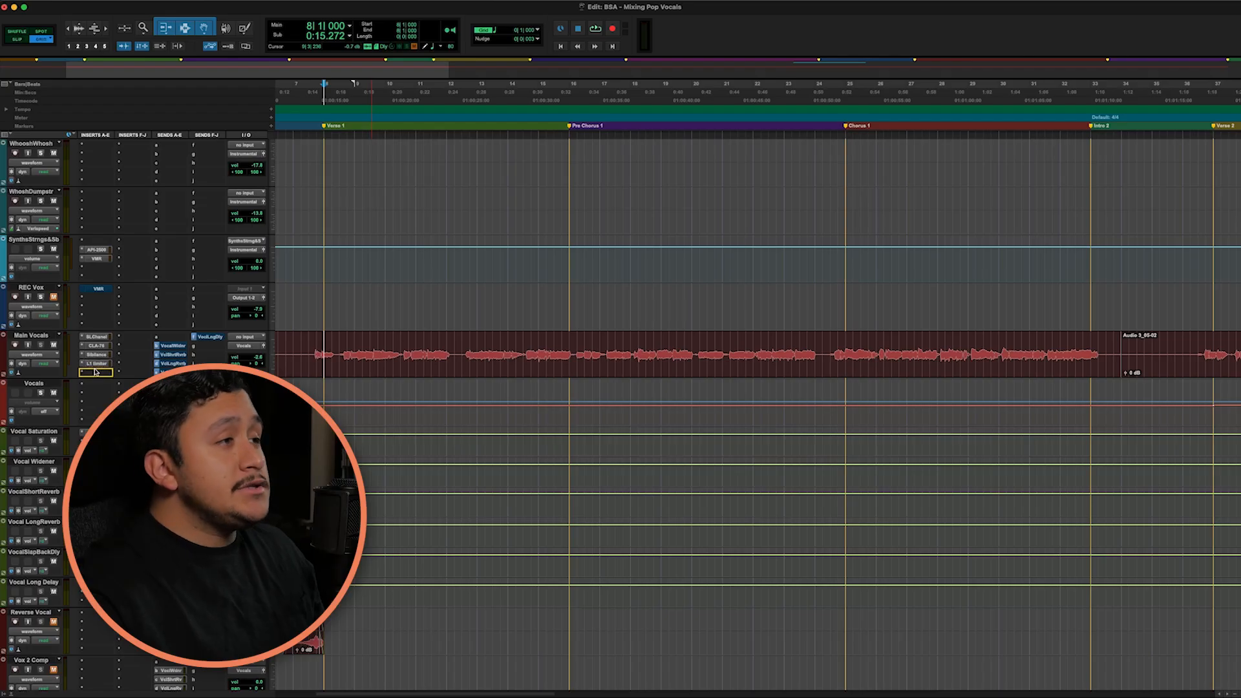
Step: Shift Sibilance and L1 limiter down one insert slot and insert Black Salt Audio's Oxygen (mono) after CLA-76
left_click_drag(95, 370, 94, 364)
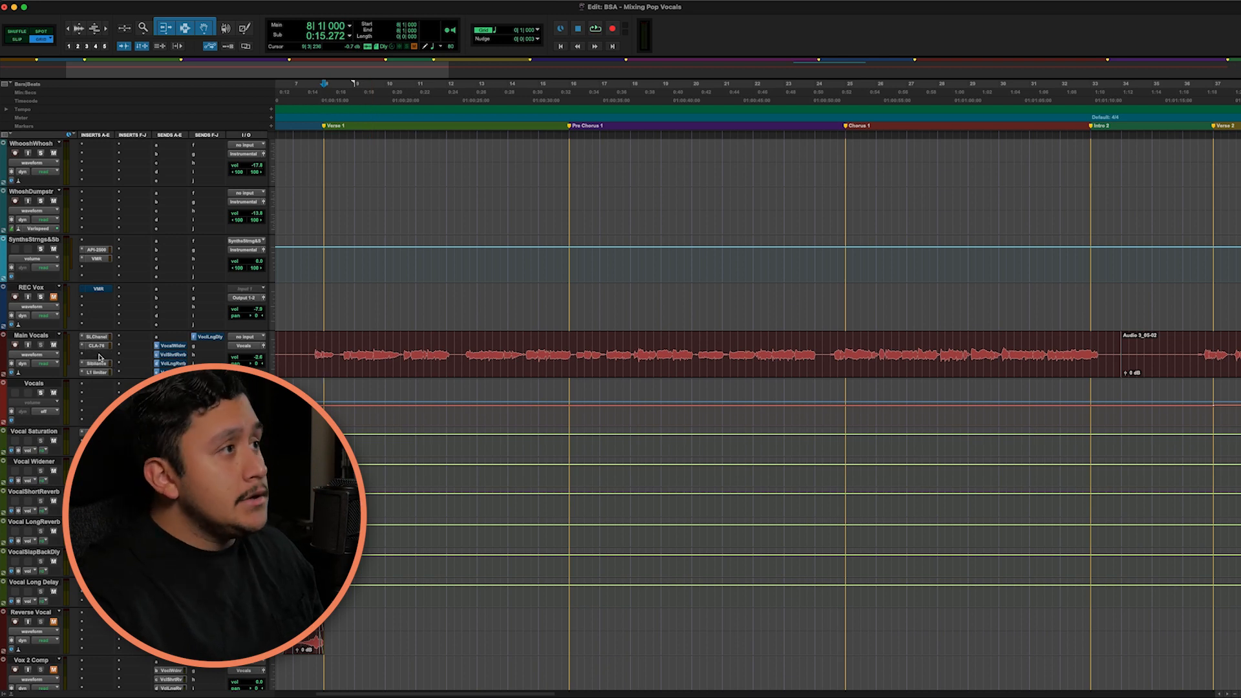
left_click(95, 355)
mouse_move(123, 355)
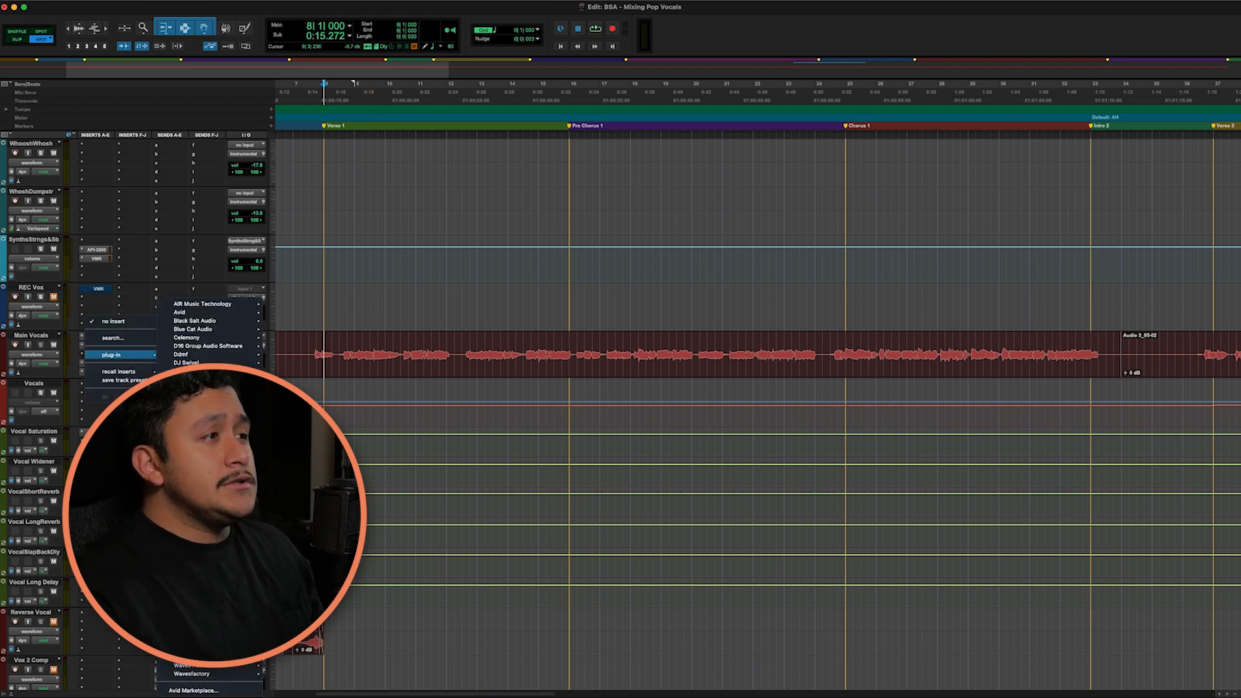
left_click(157, 287)
left_click(99, 354)
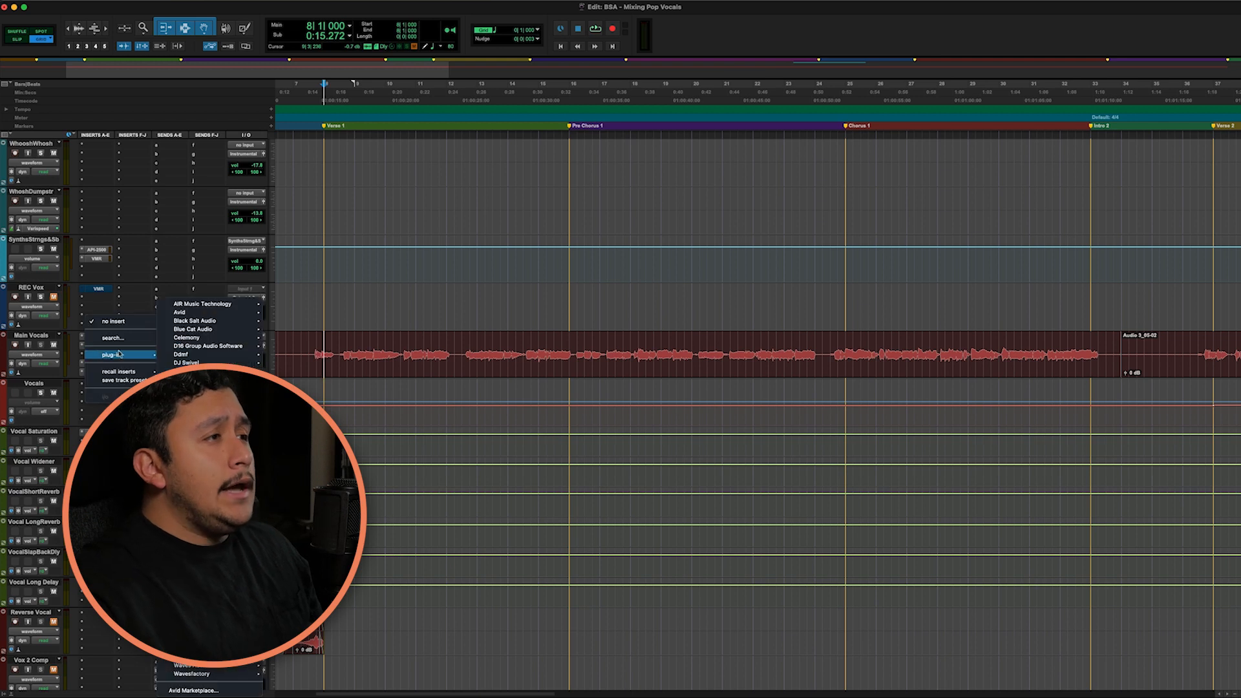
mouse_move(226, 323)
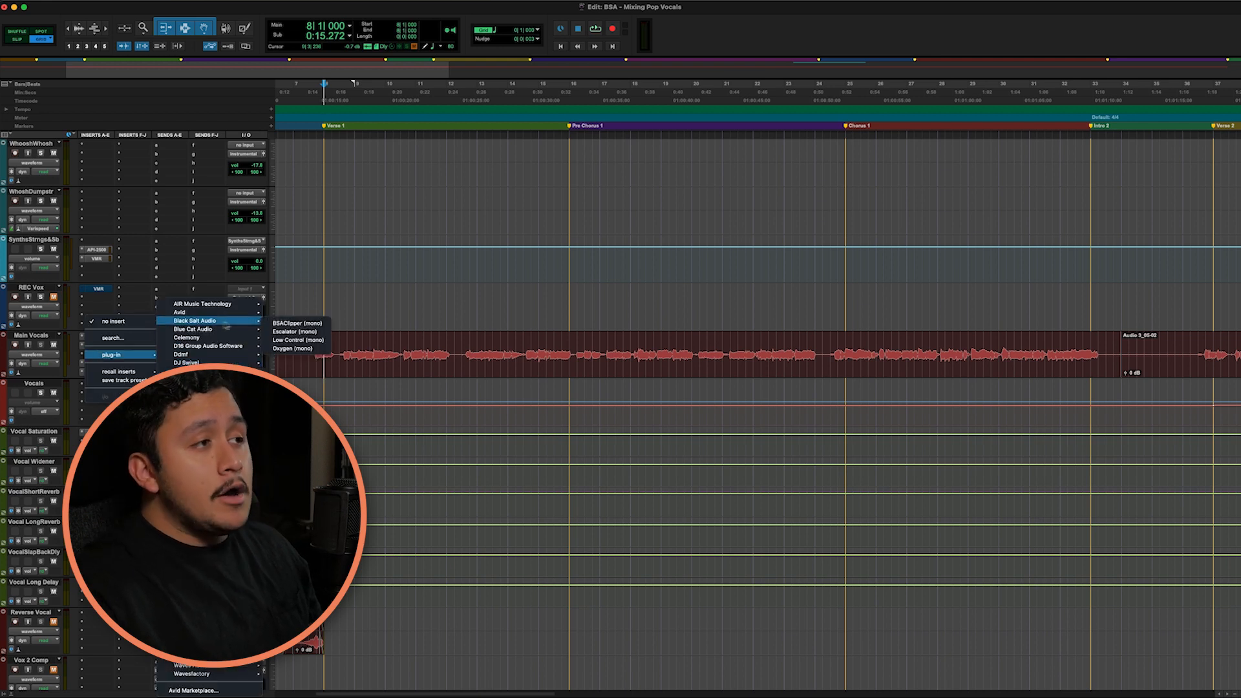
left_click(300, 349)
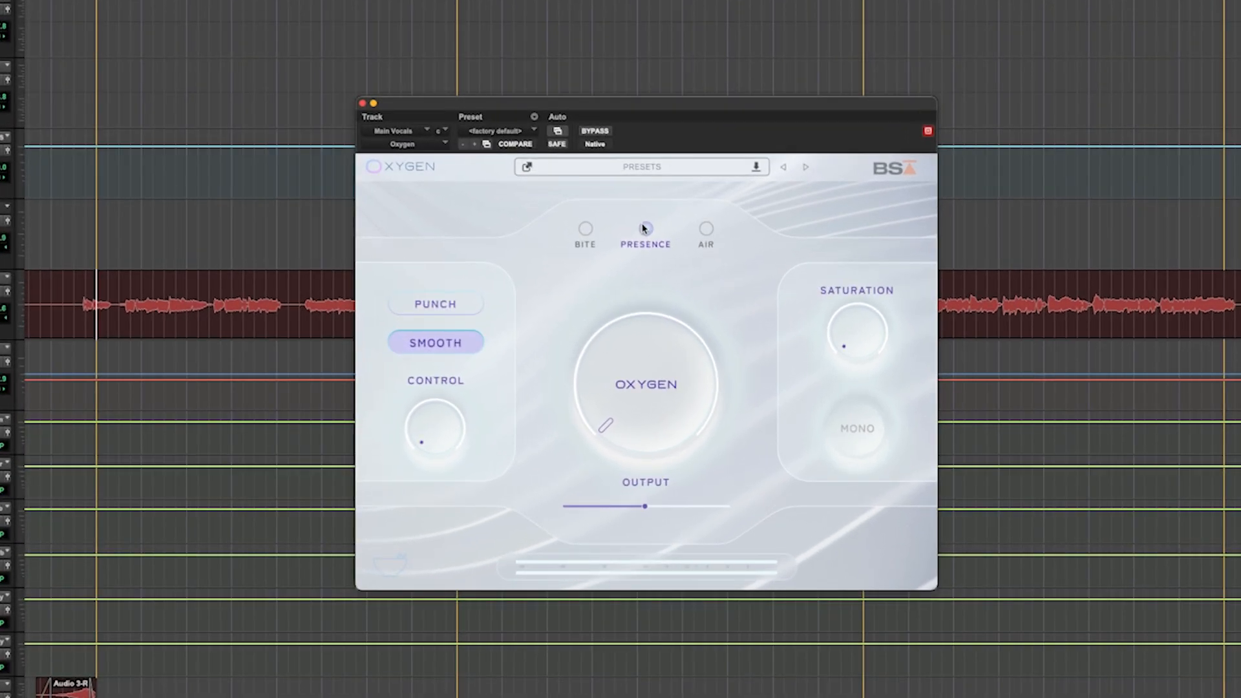
Step: Play the vocal and audition Oxygen's Bite, Presence and Air modes with the main amount at 68
key("space")
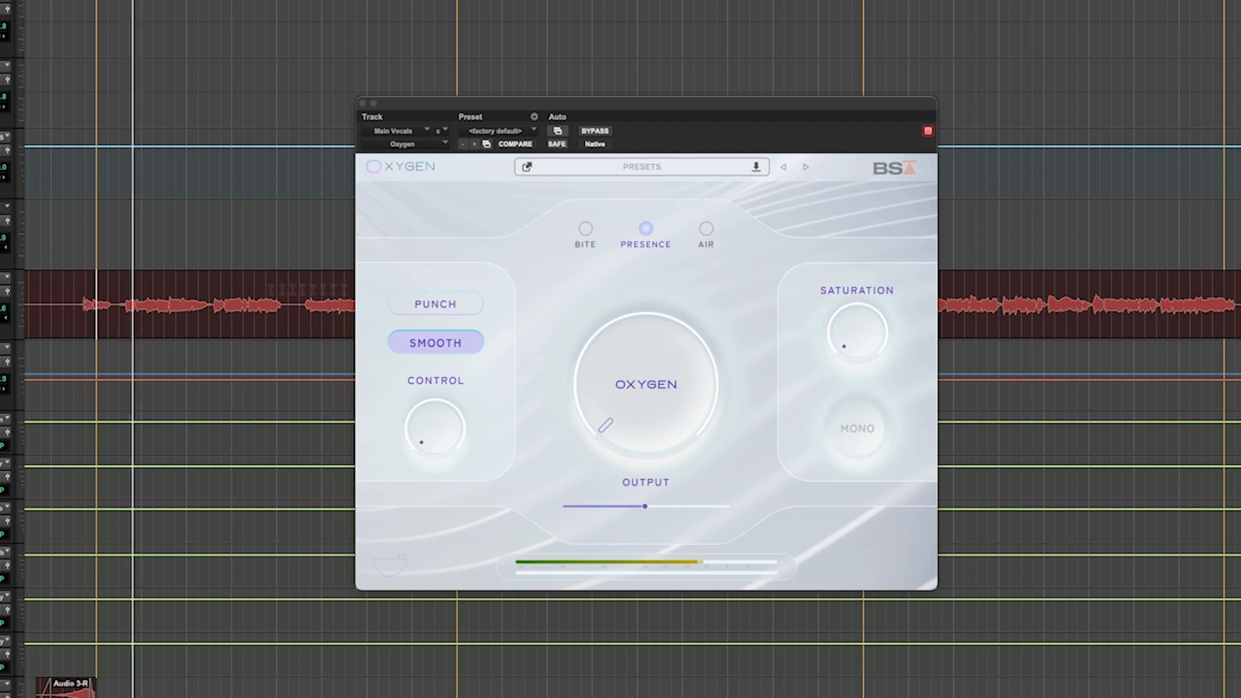
left_click(585, 230)
left_click_drag(572, 423, 591, 275)
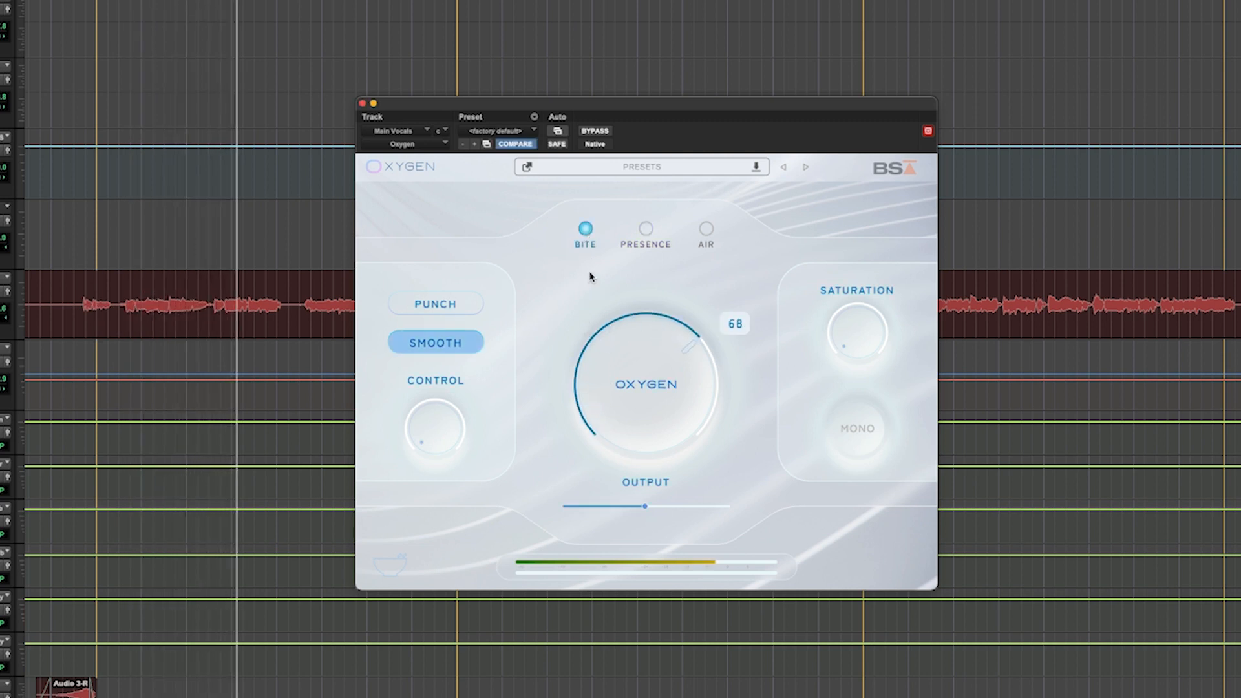
left_click(648, 233)
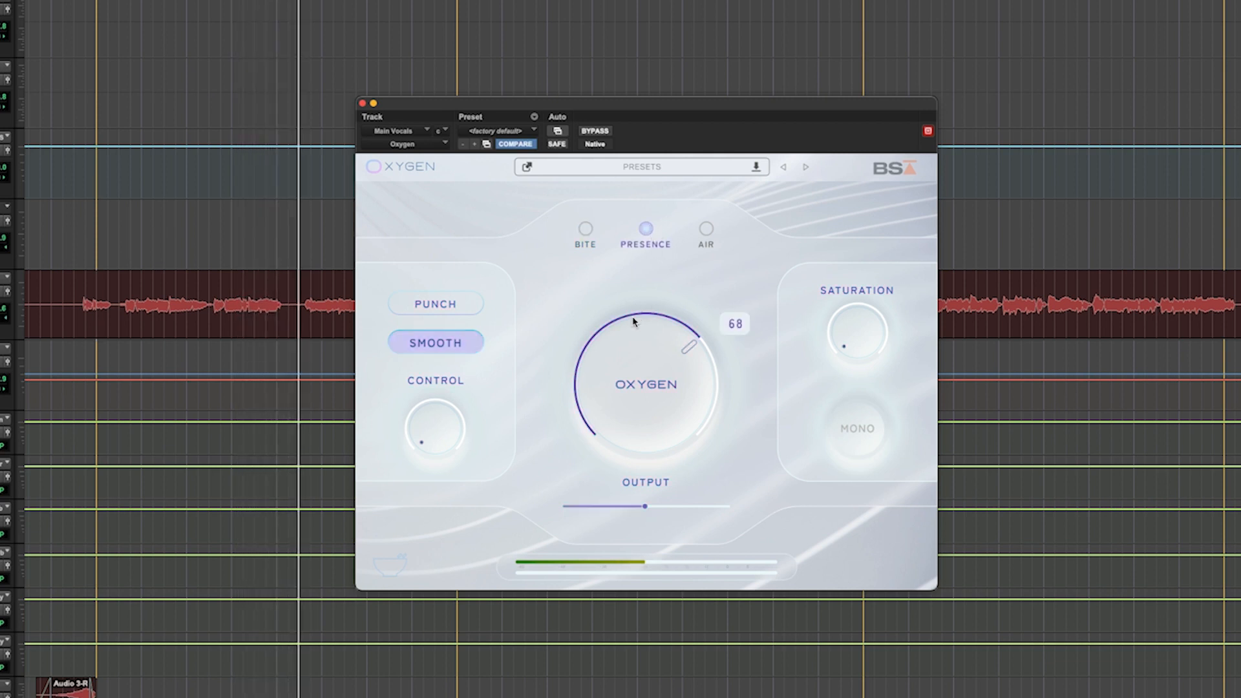
left_click(705, 231)
mouse_move(643, 331)
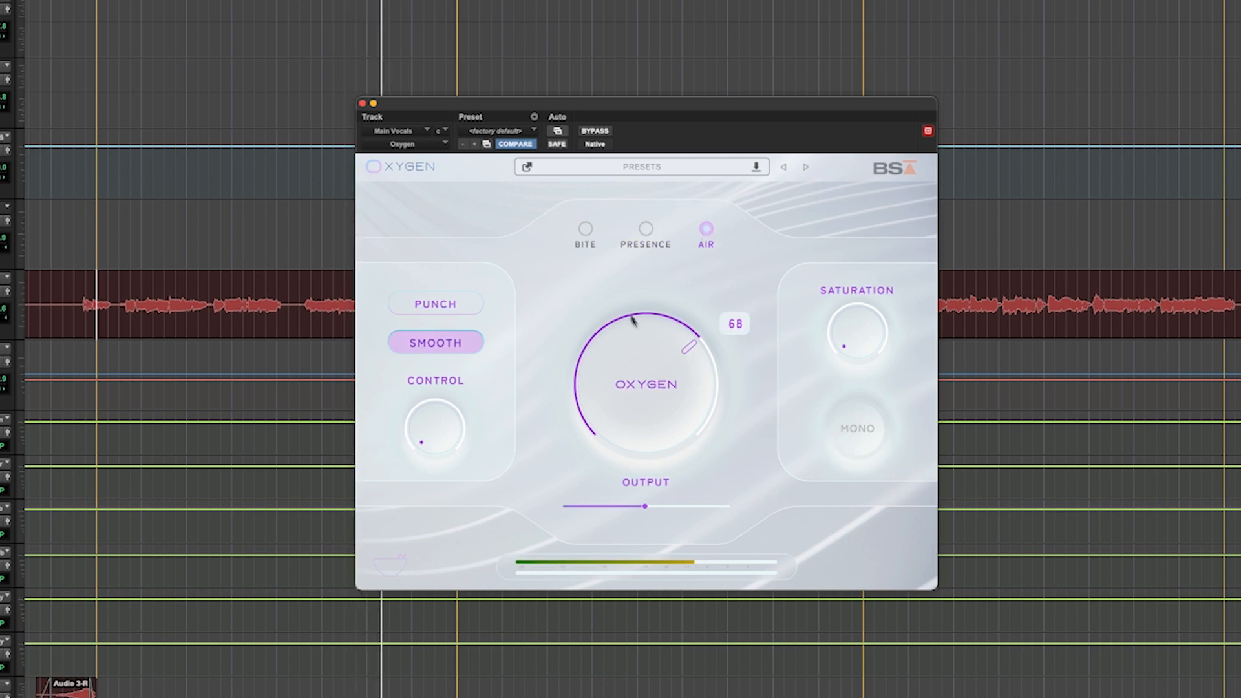
Step: Compare the Oxygen modes with the amount at 100, then settle on Air with the amount at 64
left_click(585, 230)
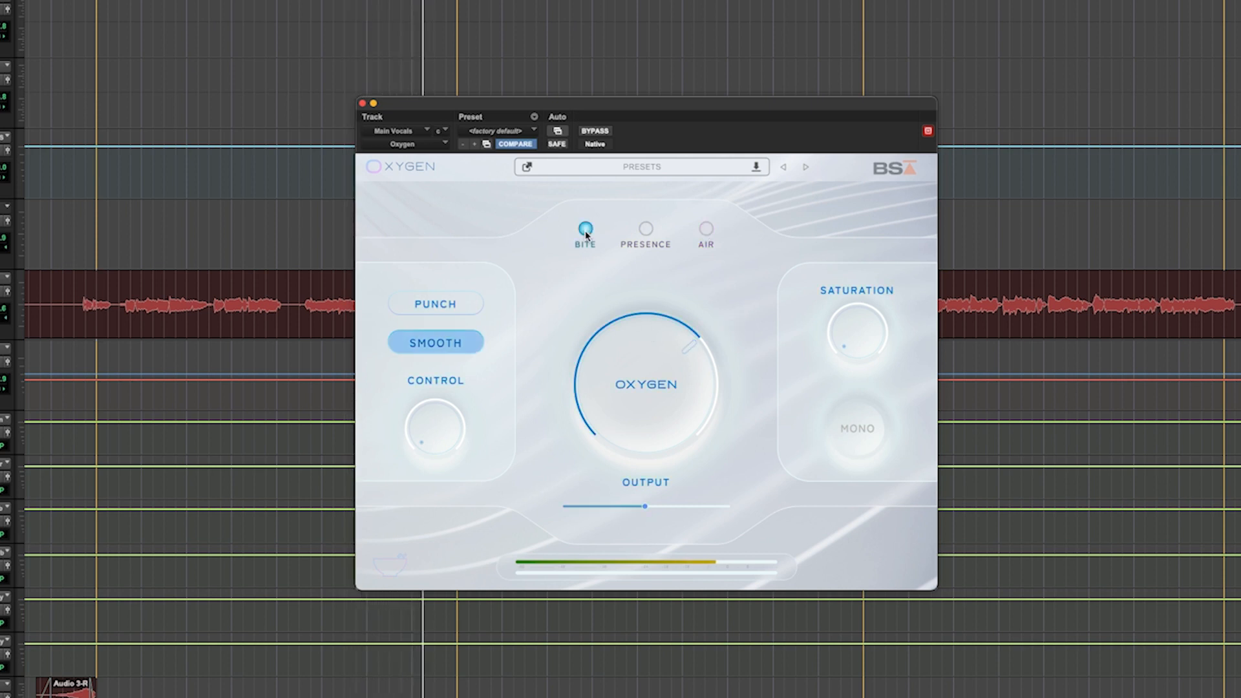
left_click_drag(592, 396, 580, 243)
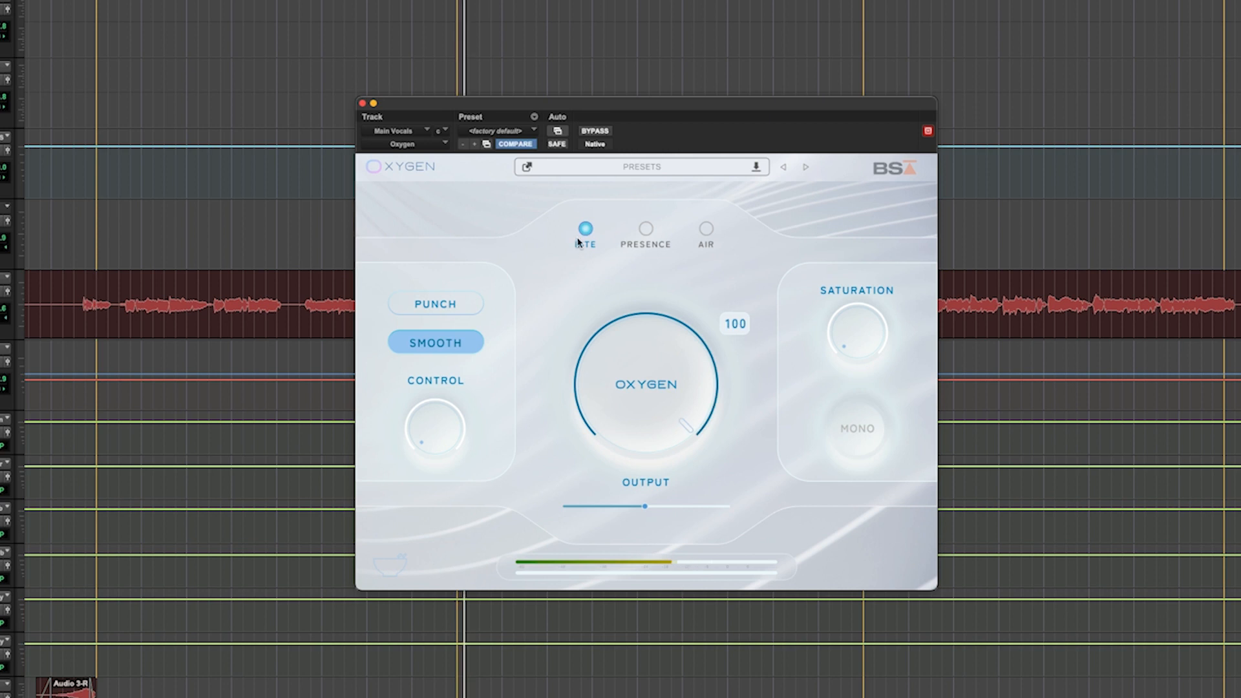
left_click(647, 230)
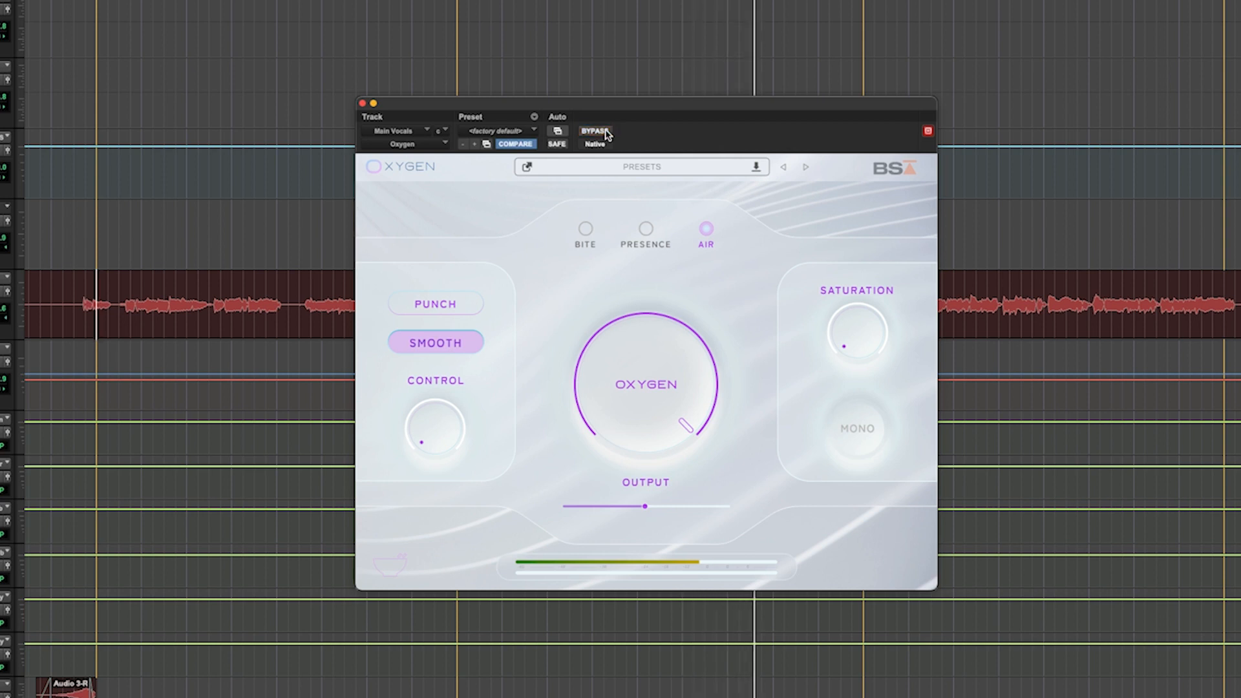
left_click_drag(624, 414, 727, 172)
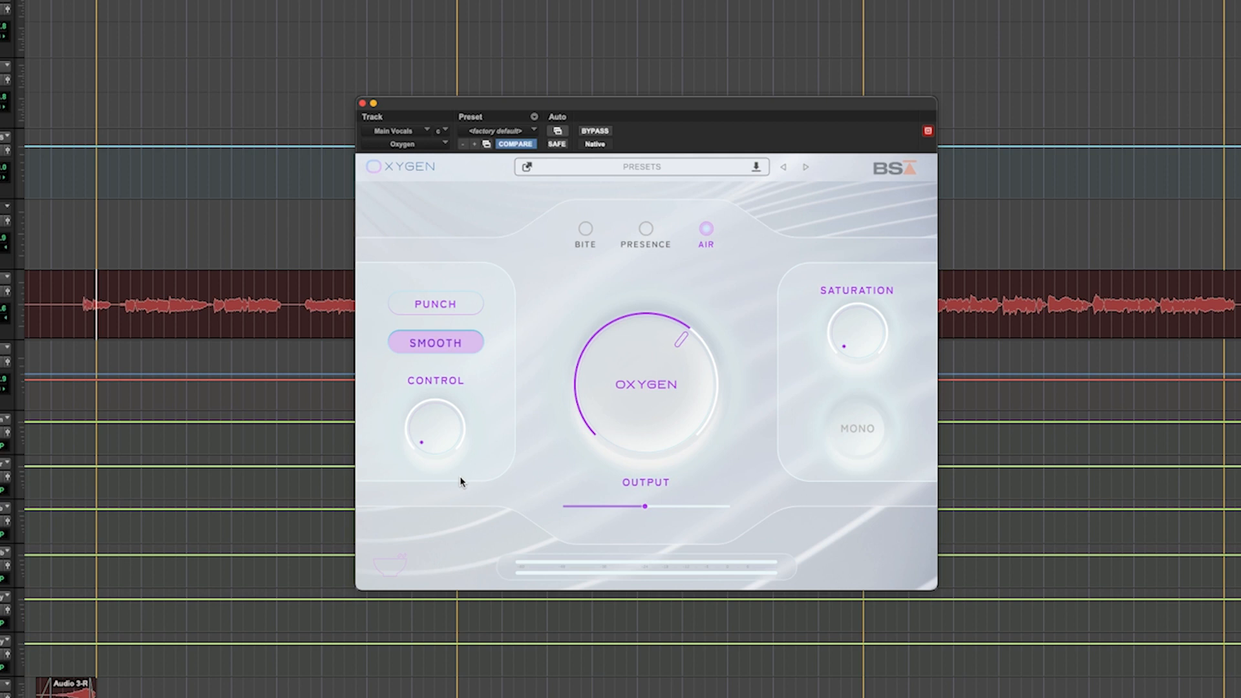
Step: Compare Oxygen's Punch and Smooth modes with Control raised, keeping Smooth with Control at 52
left_click_drag(424, 435, 447, 330)
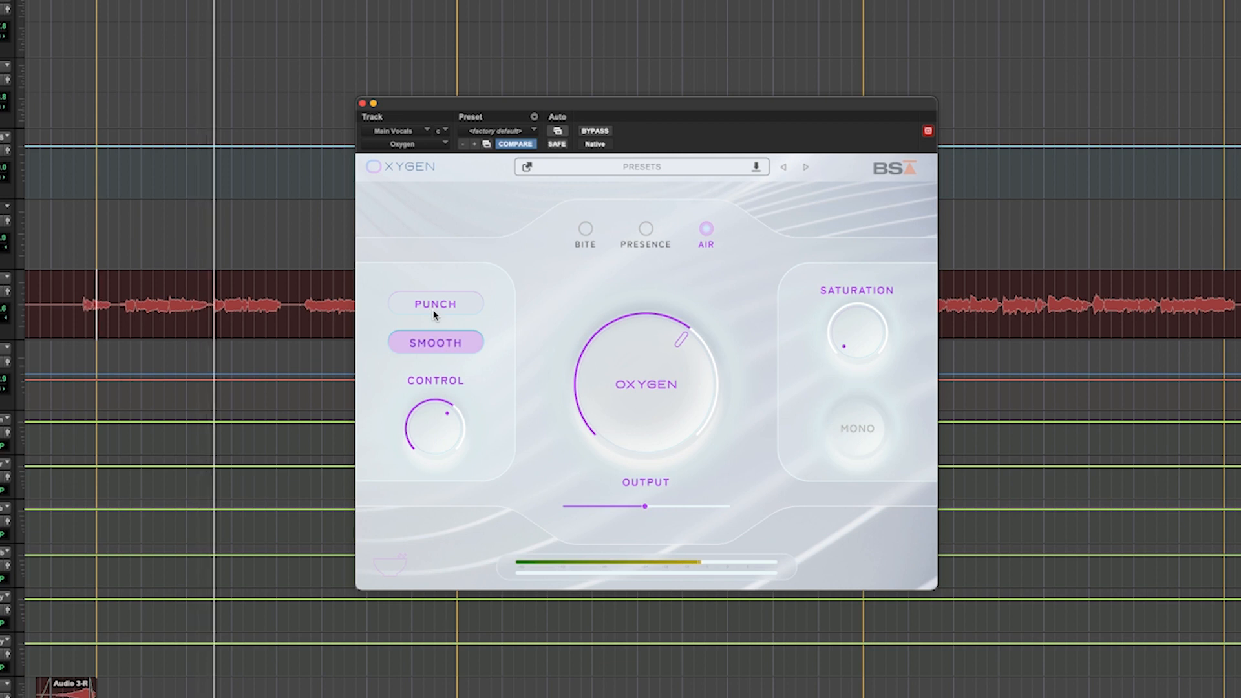
left_click(433, 315)
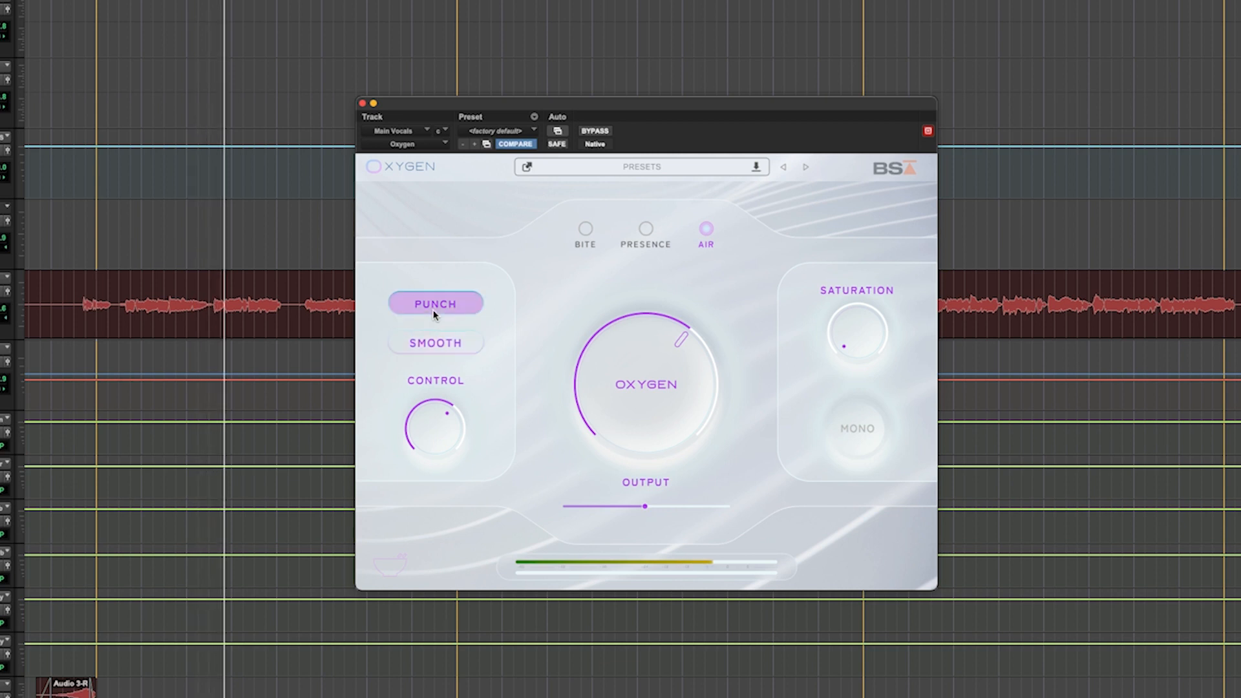
left_click(442, 349)
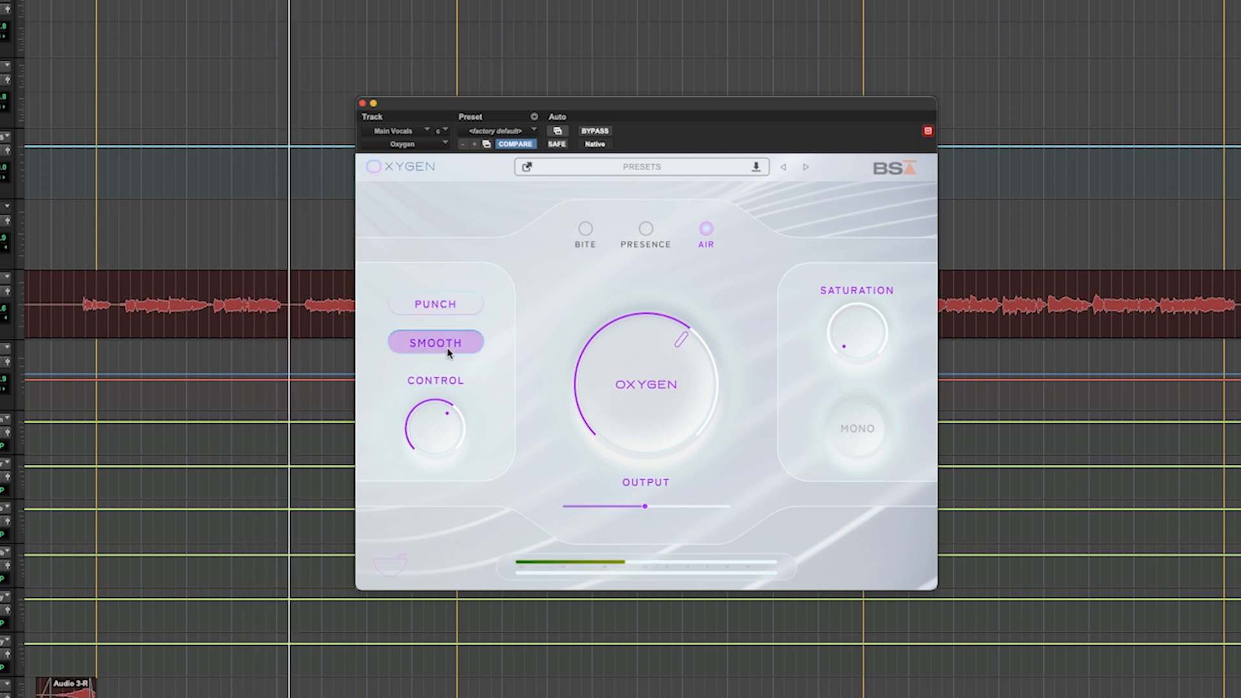
left_click(461, 311)
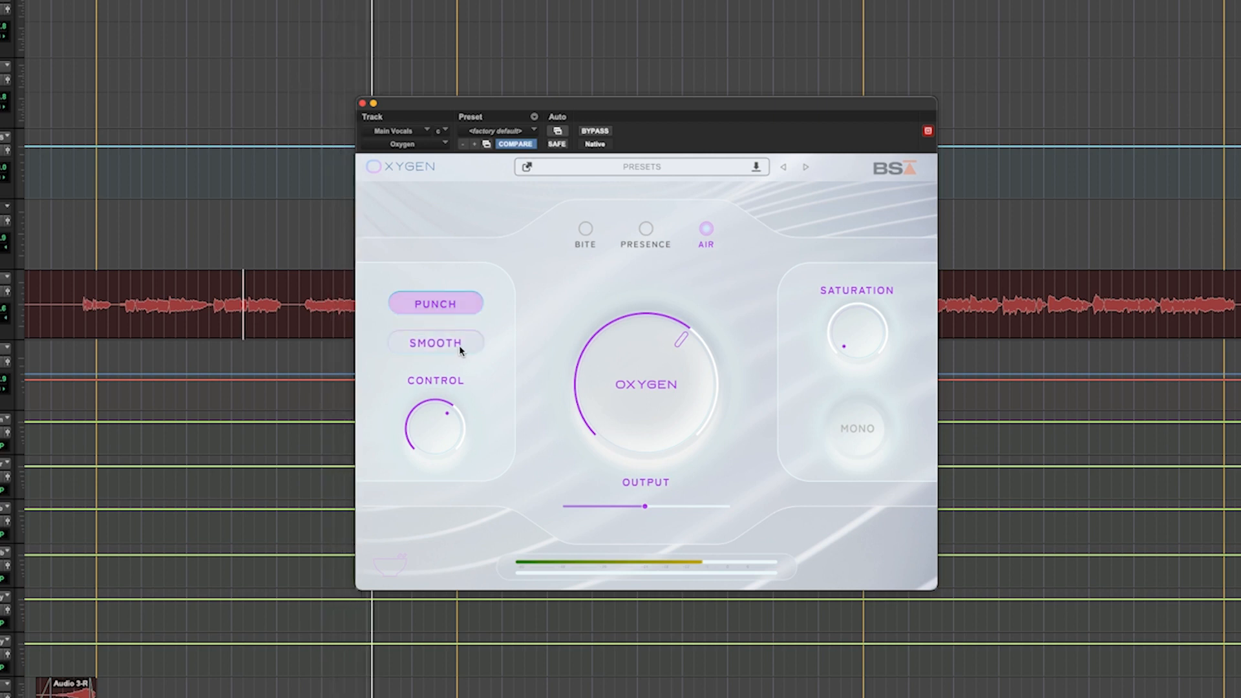
left_click(461, 349)
mouse_move(412, 438)
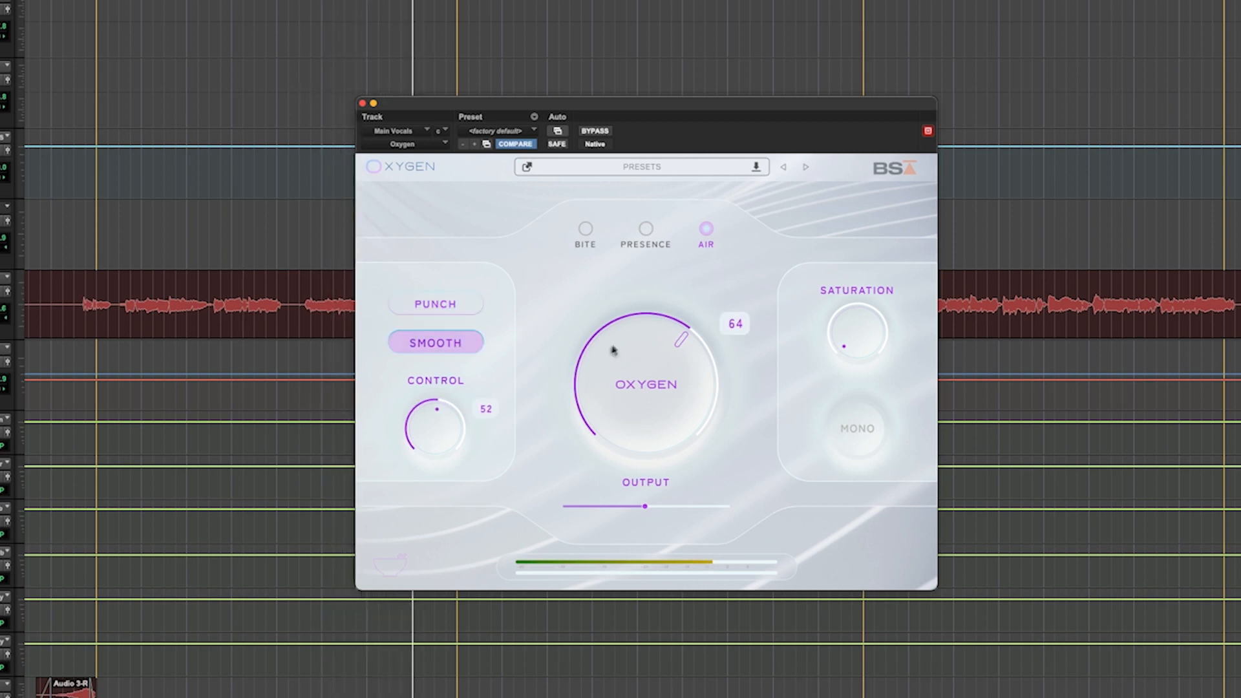
Step: Audition Oxygen's Saturation at 100, then lower it to roughly a third
left_click_drag(862, 327, 868, 128)
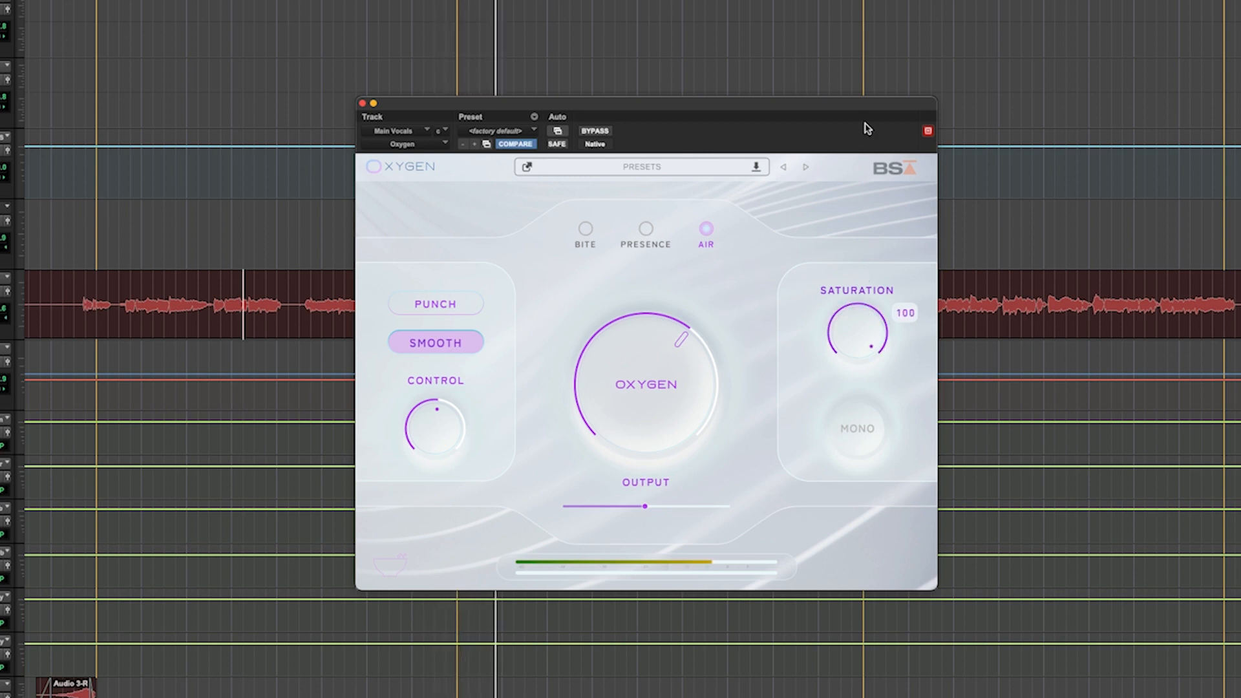
left_click_drag(849, 326, 837, 414)
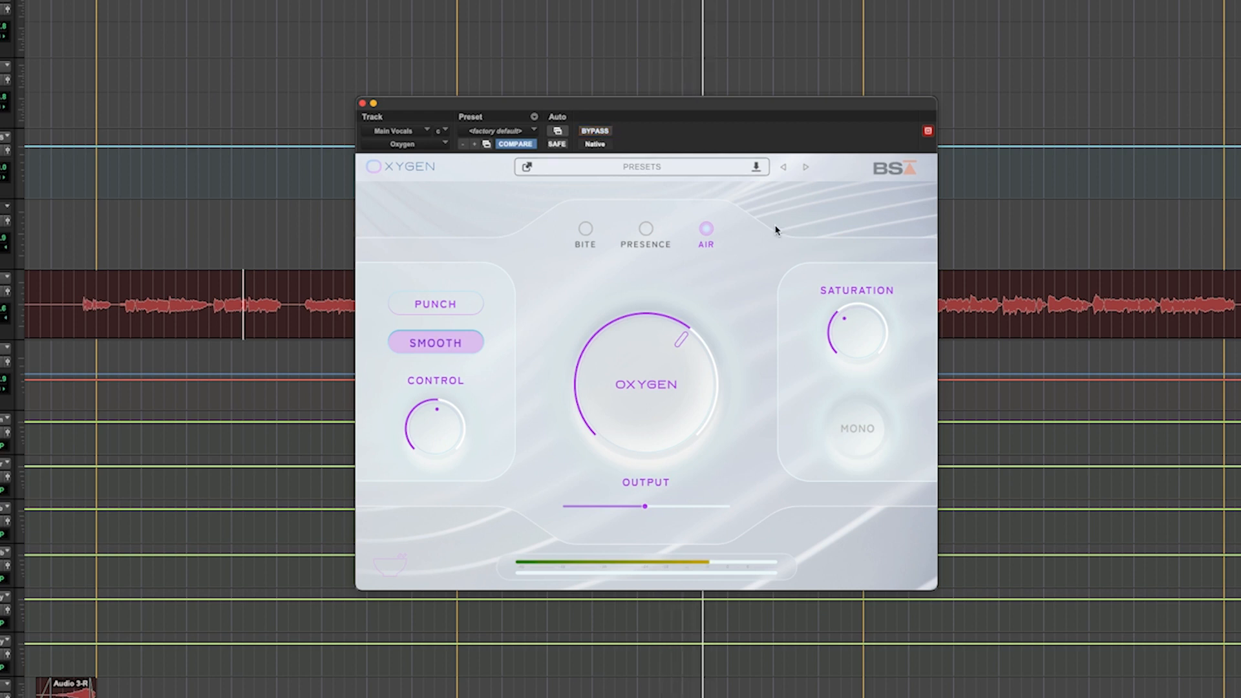
Step: Raise Oxygen's Saturation to 37, then compare the playing vocal with the plugin bypassed and active
left_click_drag(840, 325, 841, 309)
left_click(595, 132)
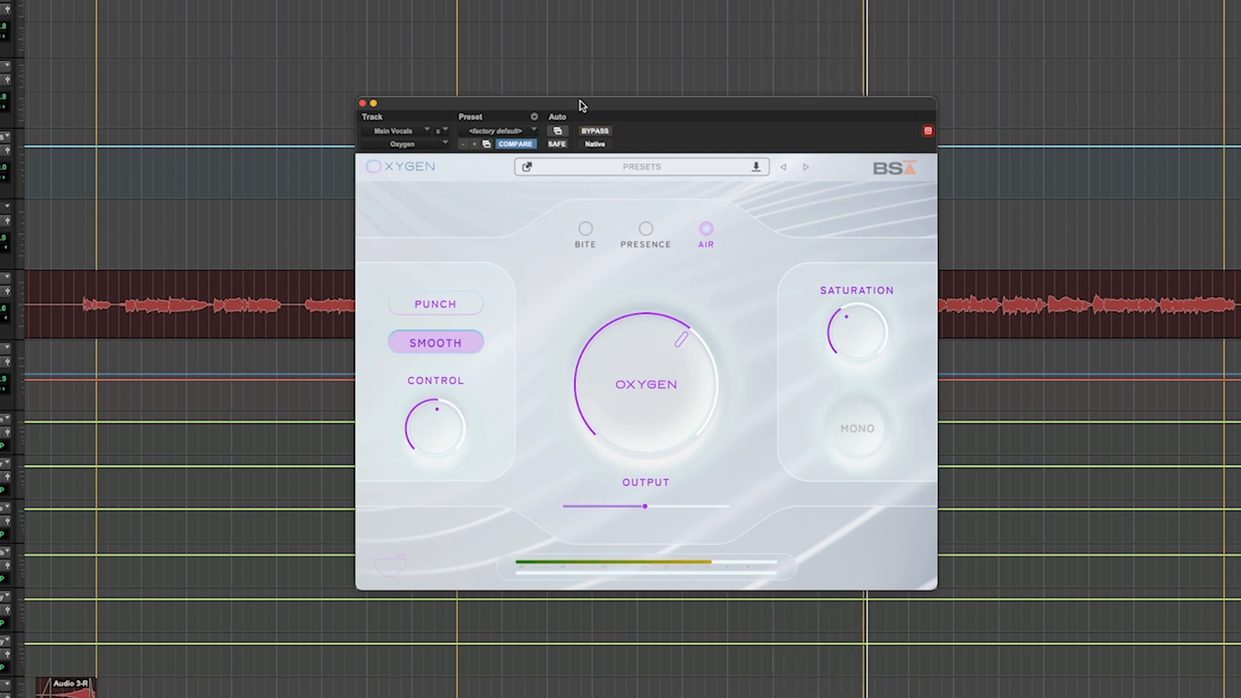
key("space")
left_click_drag(580, 102, 577, 130)
left_click(582, 156)
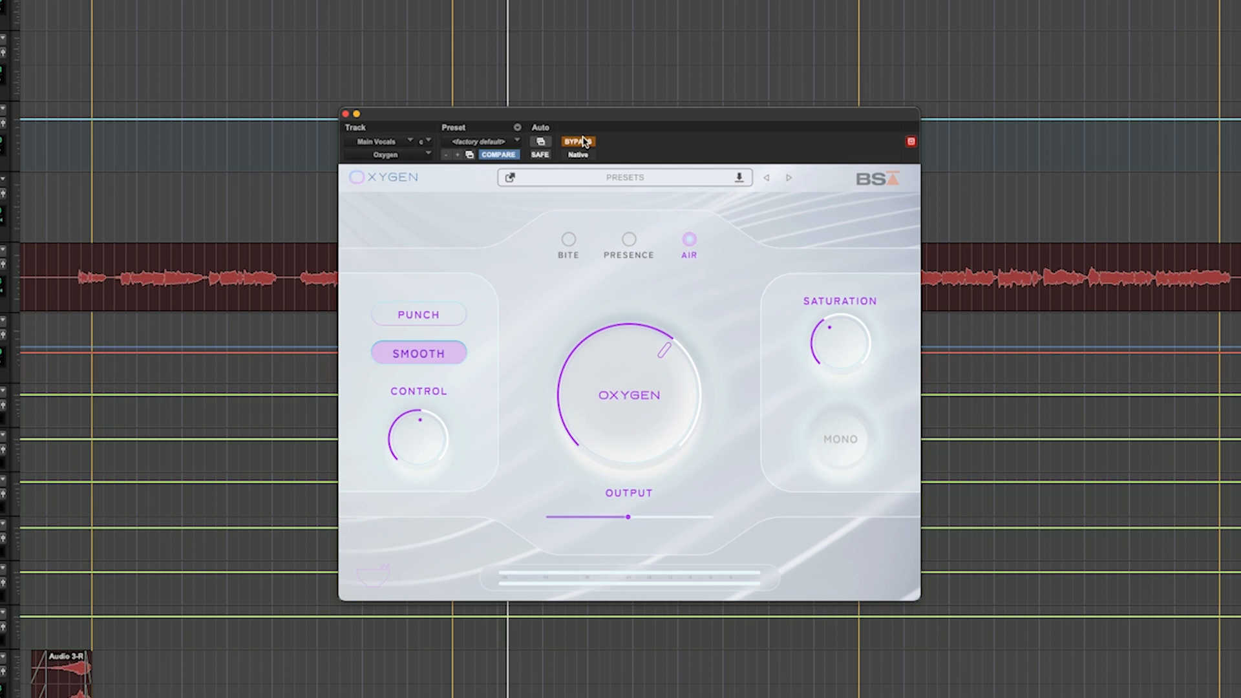
left_click(583, 142)
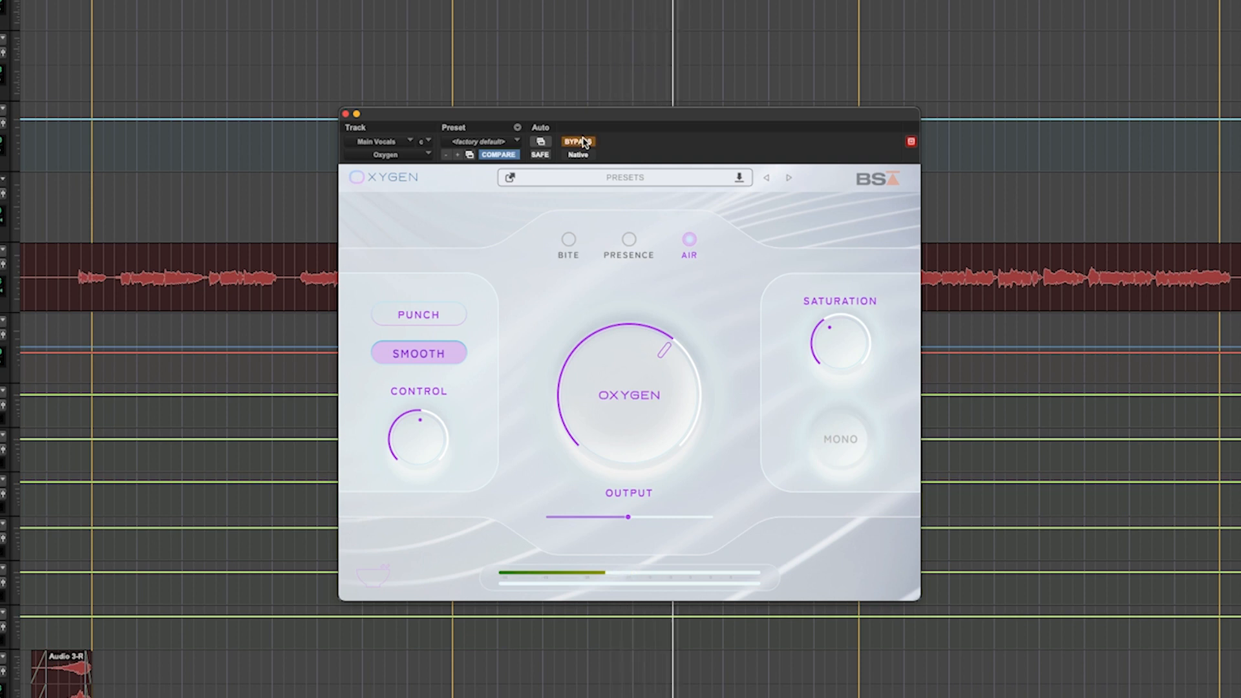
left_click(583, 142)
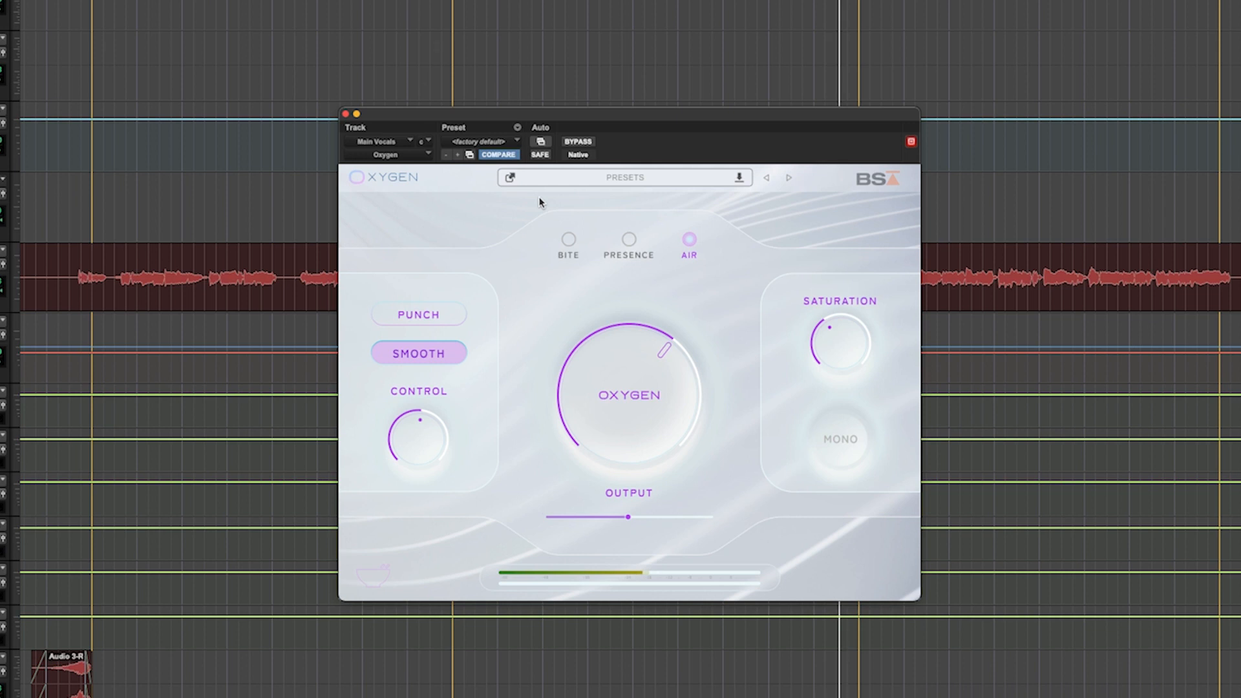
Step: Lower Oxygen's Control amount to just over a third
mouse_move(404, 439)
left_click_drag(393, 463, 394, 458)
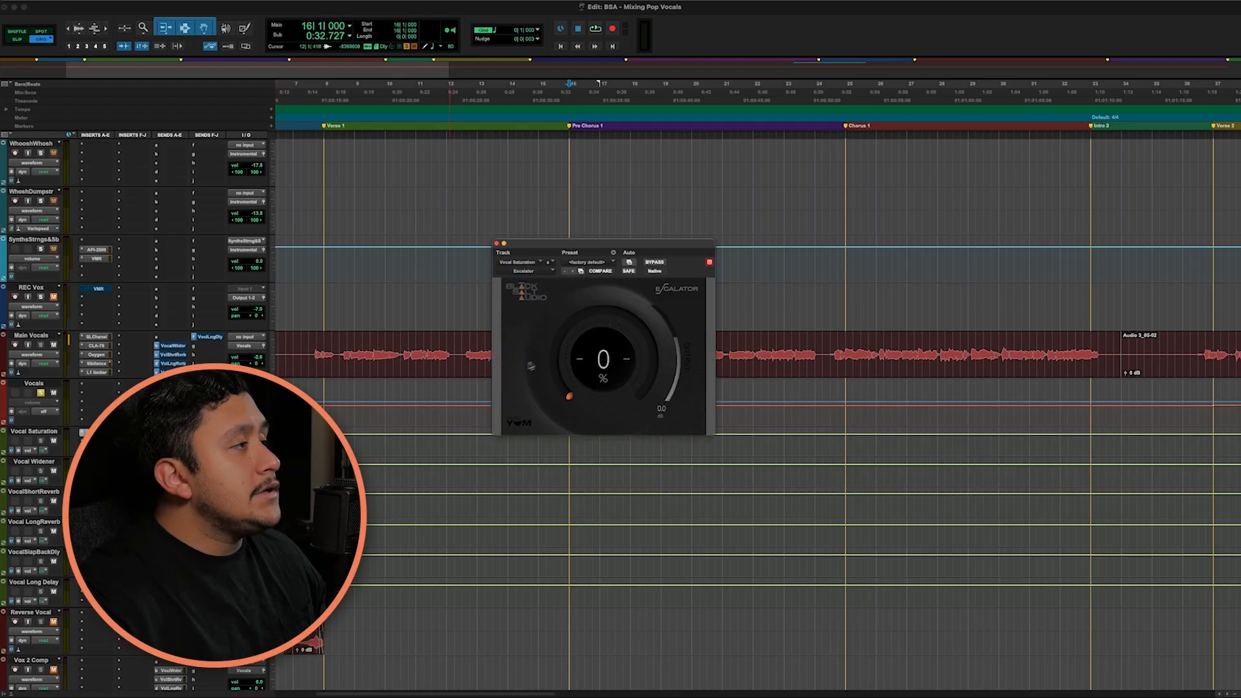
Step: Set Escalator on the Vocal Saturation track to 100% and feed it from Main Vocals' send a at -22.2 dB
left_click_drag(572, 374, 572, 324)
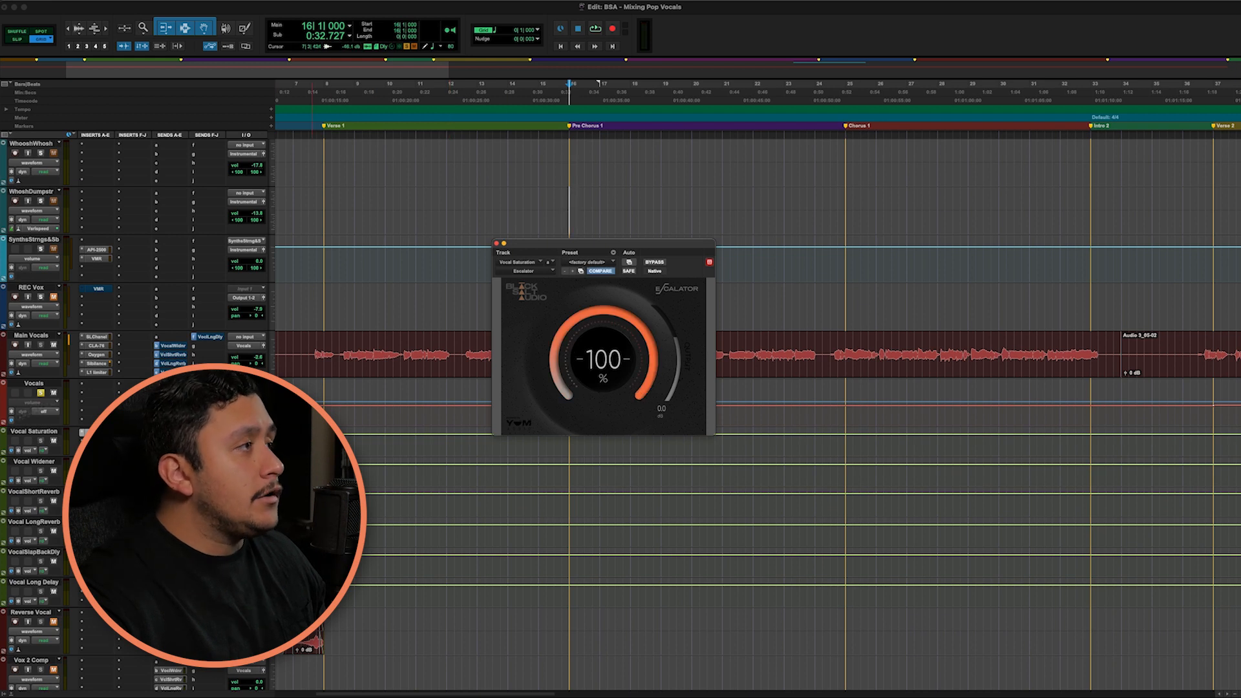
left_click(157, 338)
mouse_move(201, 347)
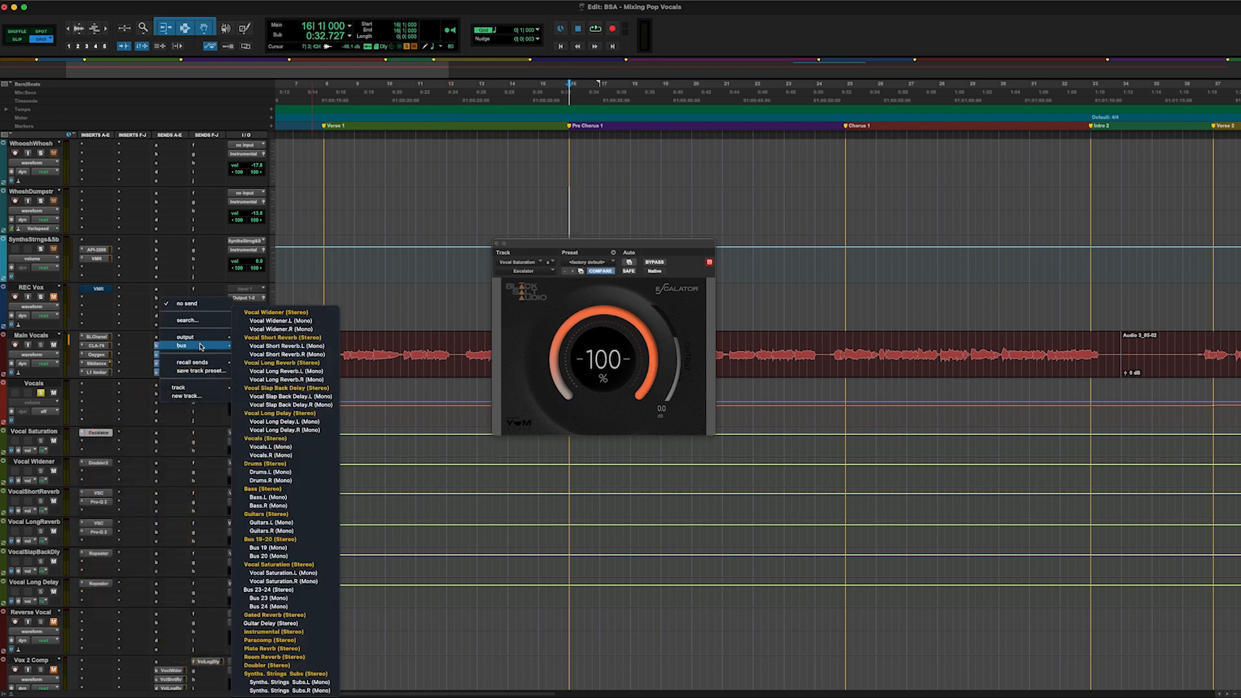
left_click(299, 430)
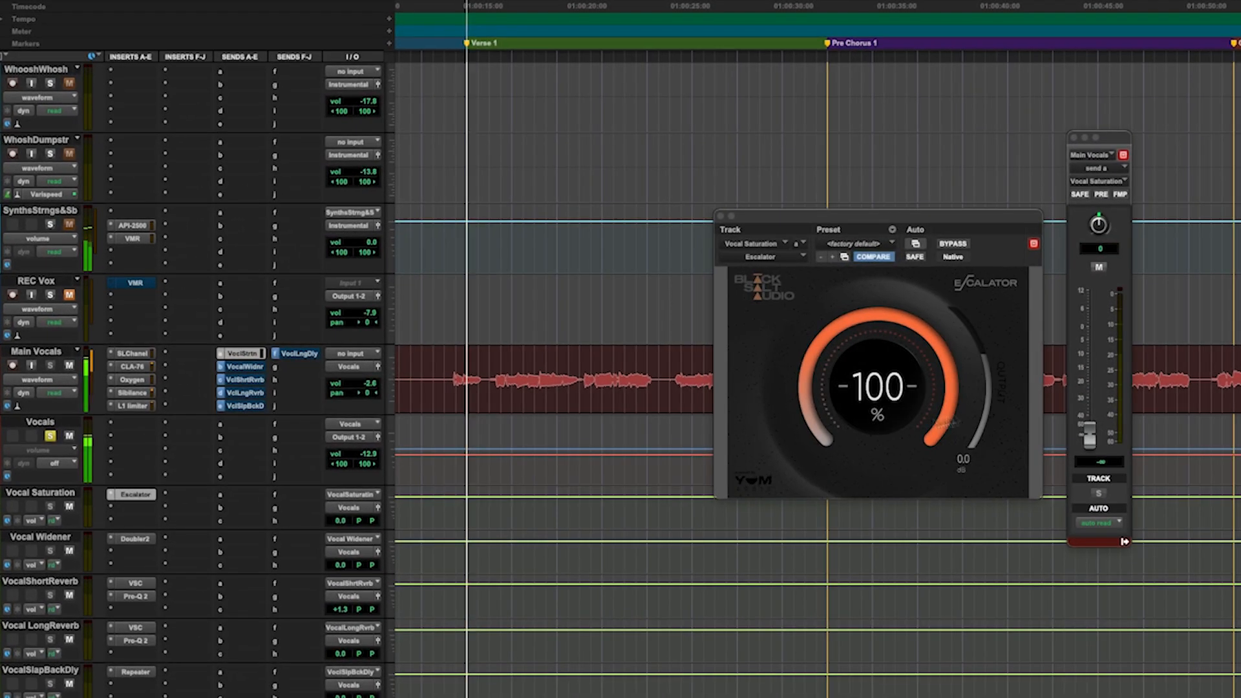
left_click_drag(1089, 437, 1097, 381)
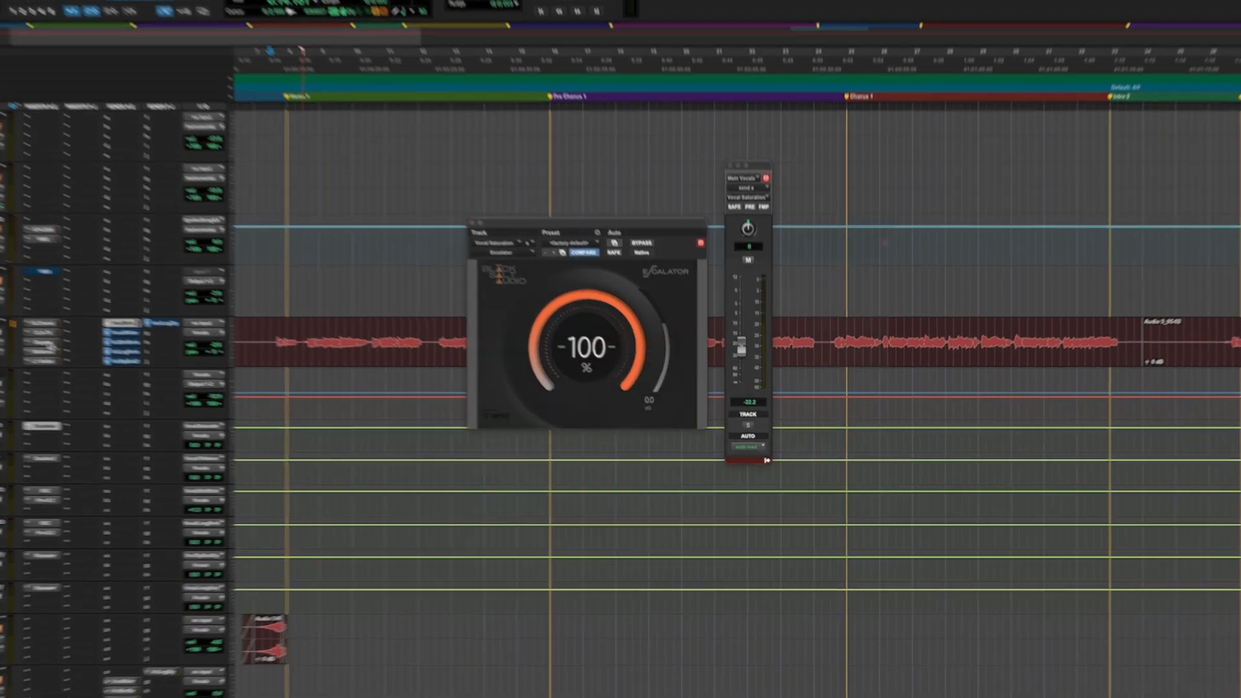
Step: Reopen Oxygen on Main Vocals, reduce its Saturation to 25 and close the plugin window
left_click(97, 354)
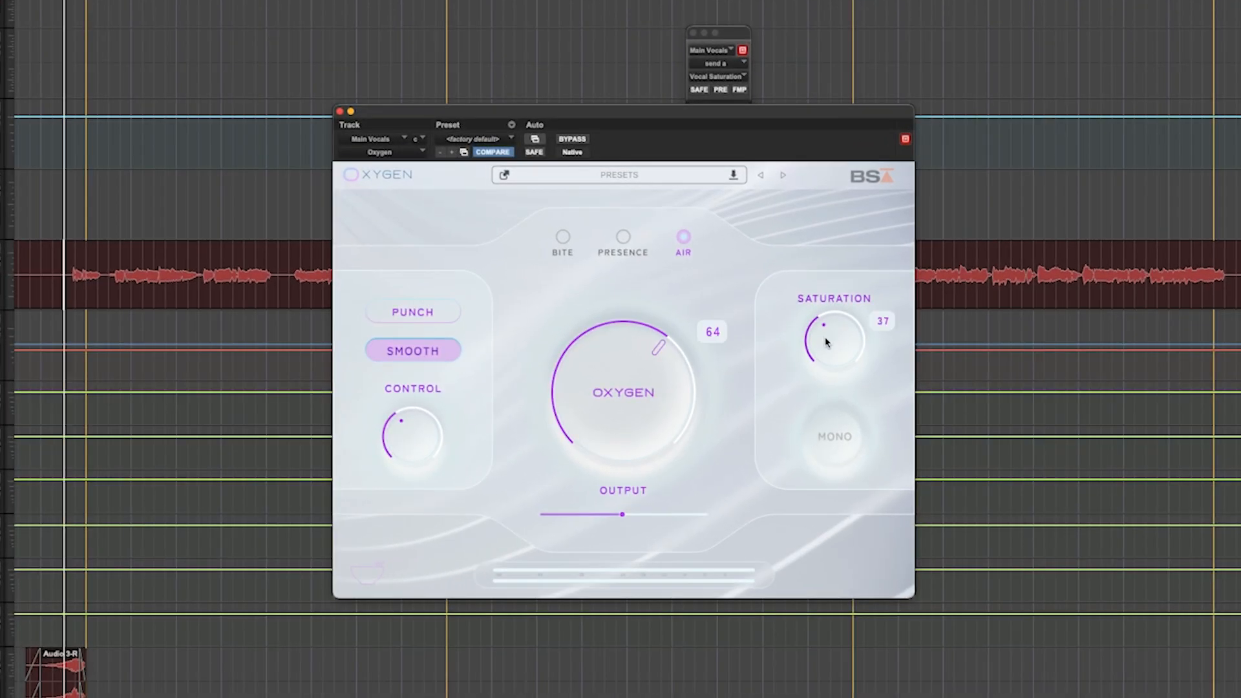
left_click_drag(826, 343, 819, 355)
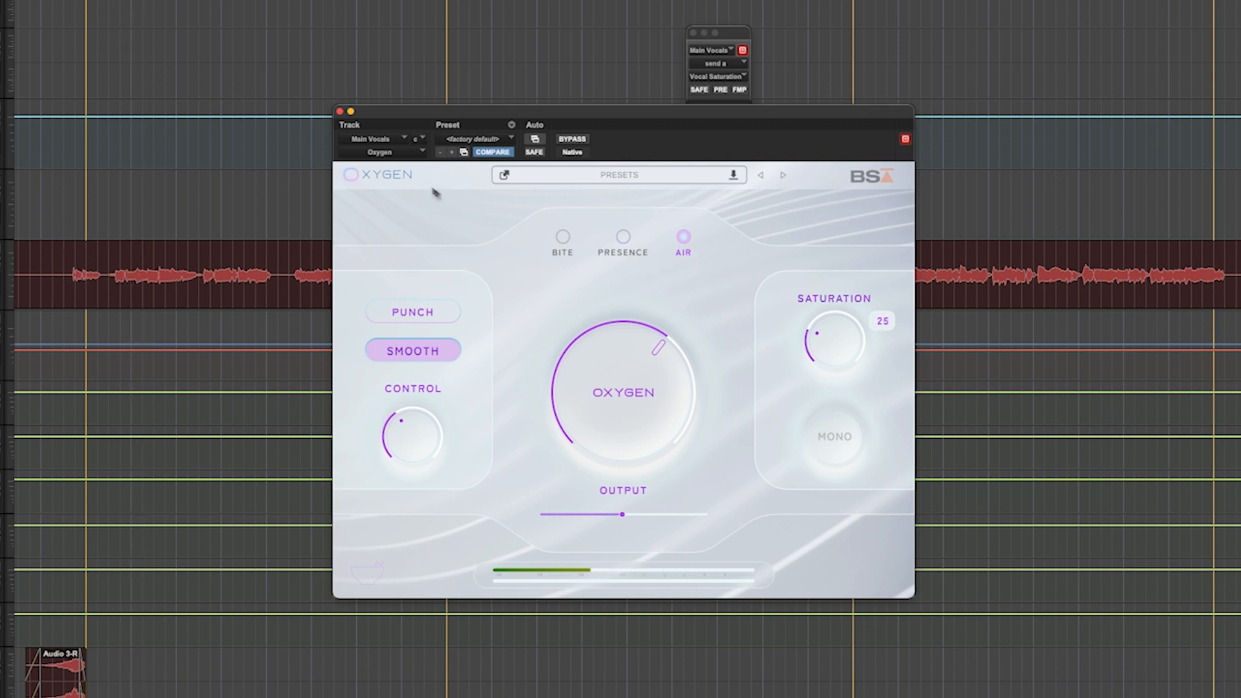
left_click(340, 112)
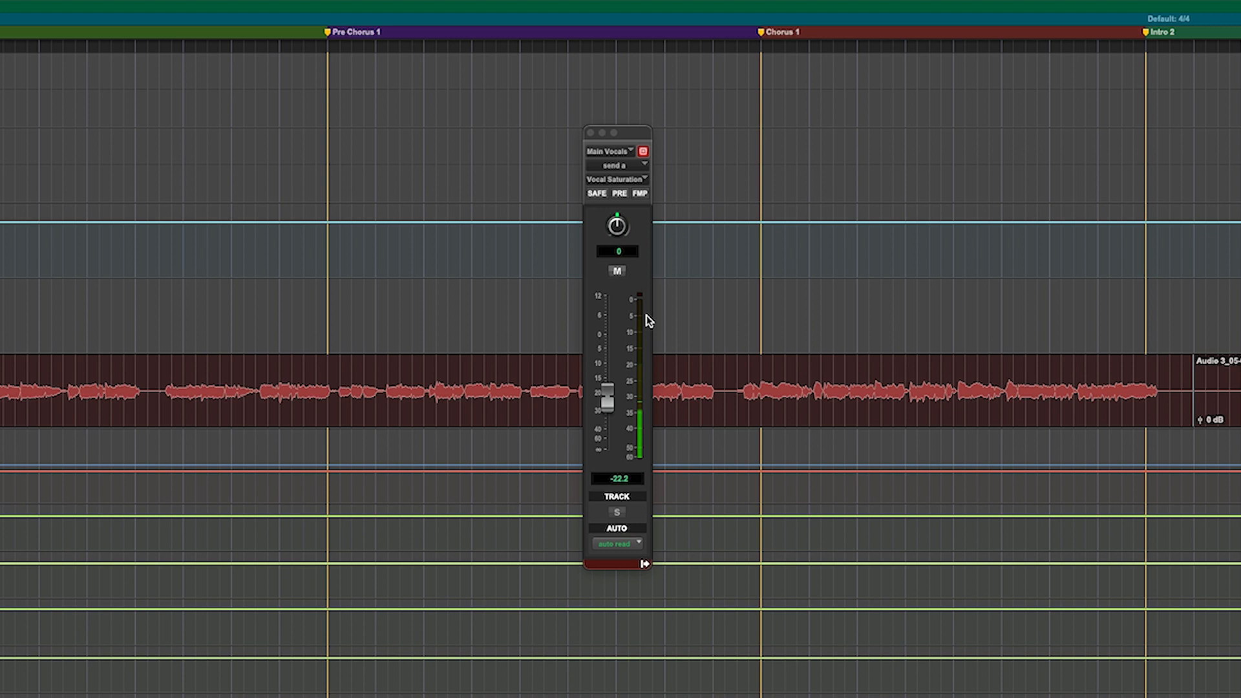
Step: Compare the vocal with the Vocal Saturation send muted and unmuted during playback
left_click(618, 272)
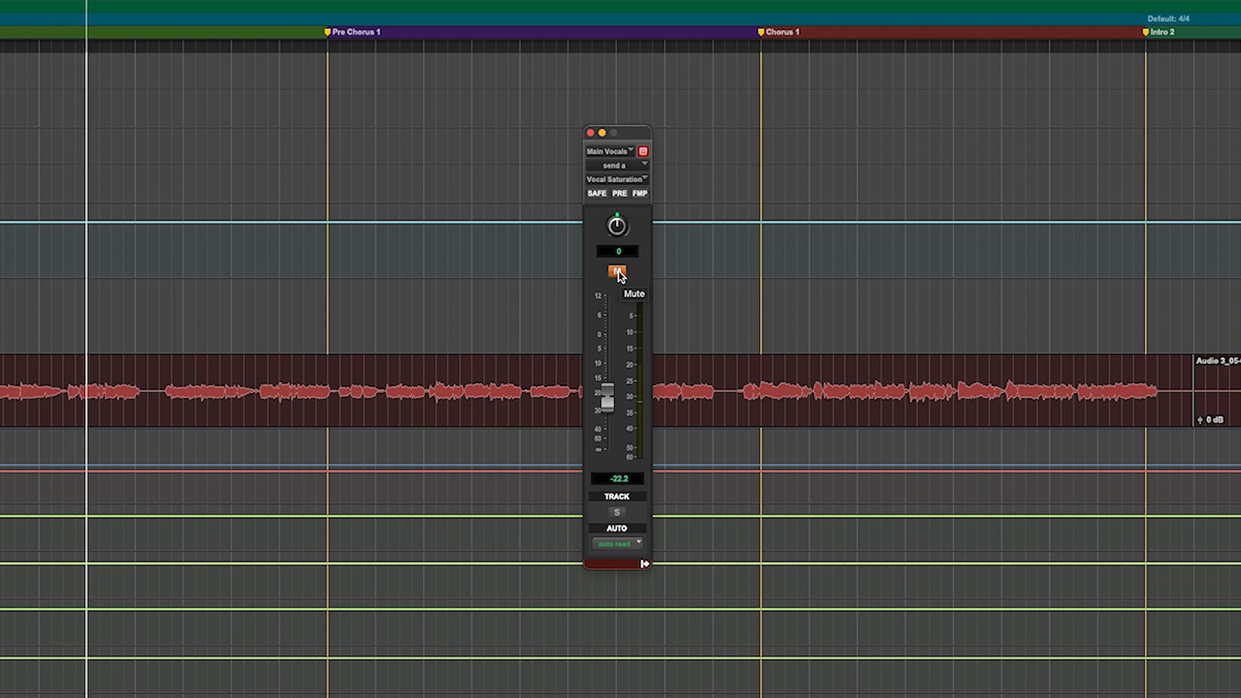
left_click(618, 272)
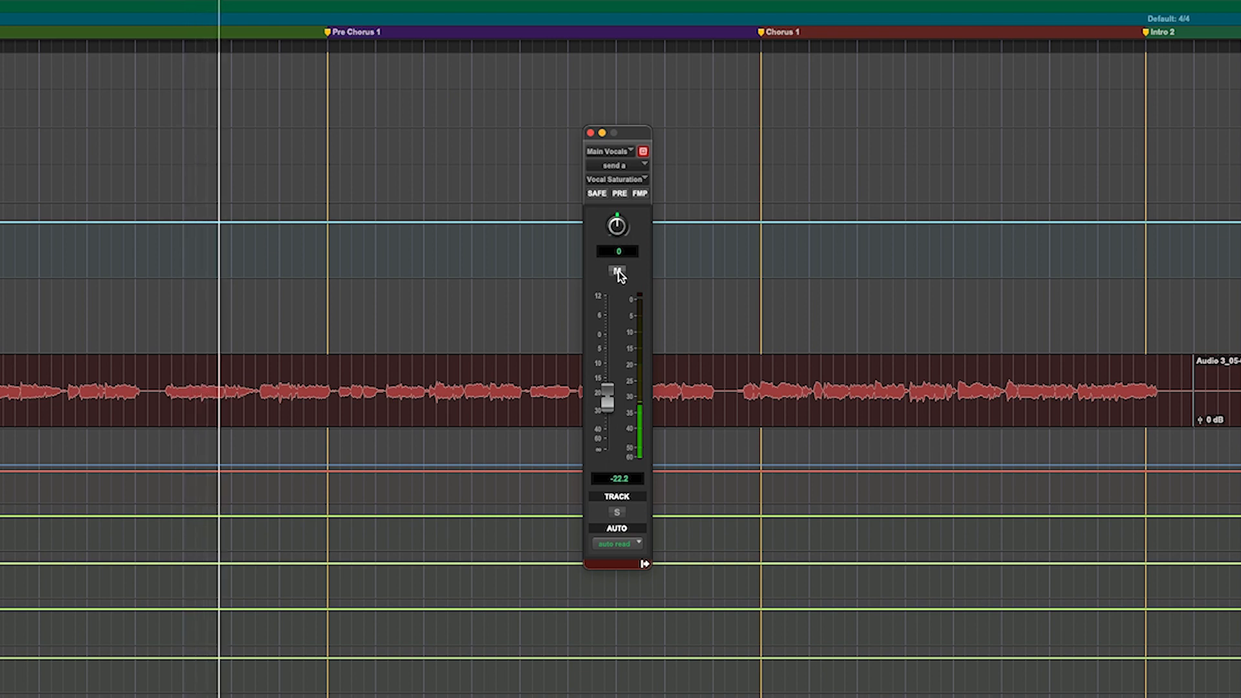
left_click(618, 272)
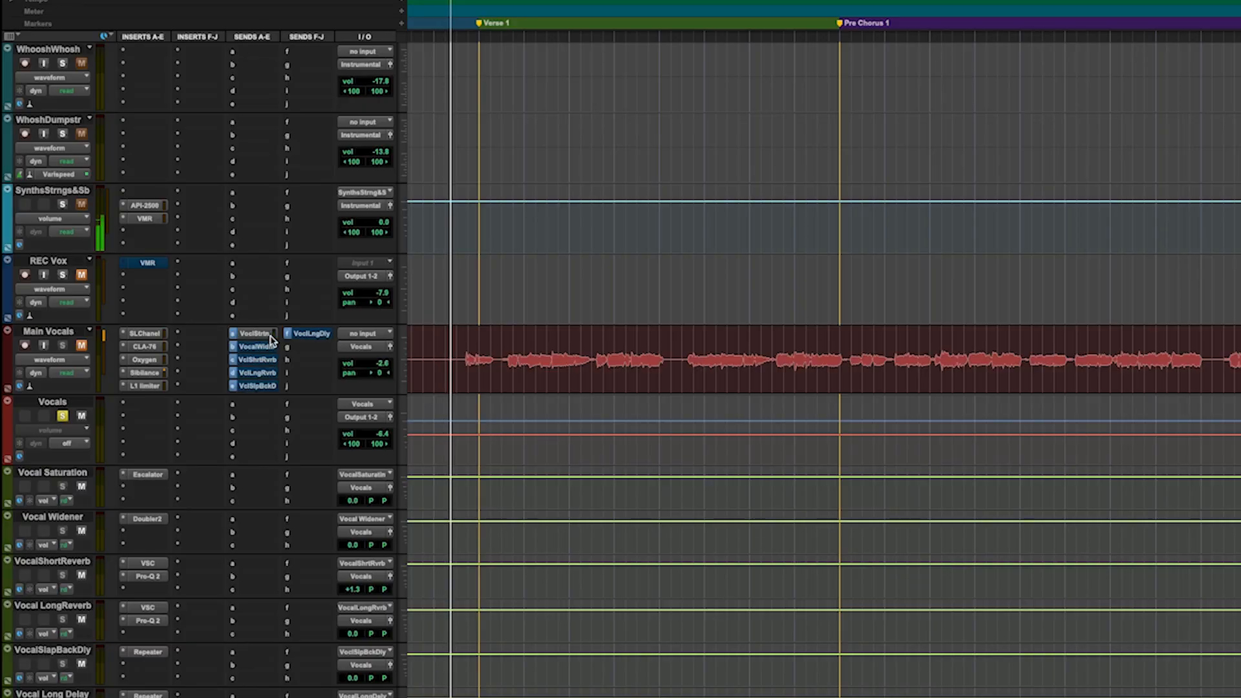
Step: Examine Escalator on Vocal Saturation and Doubler2 on Vocal Widener while the vocal plays
left_click(148, 474)
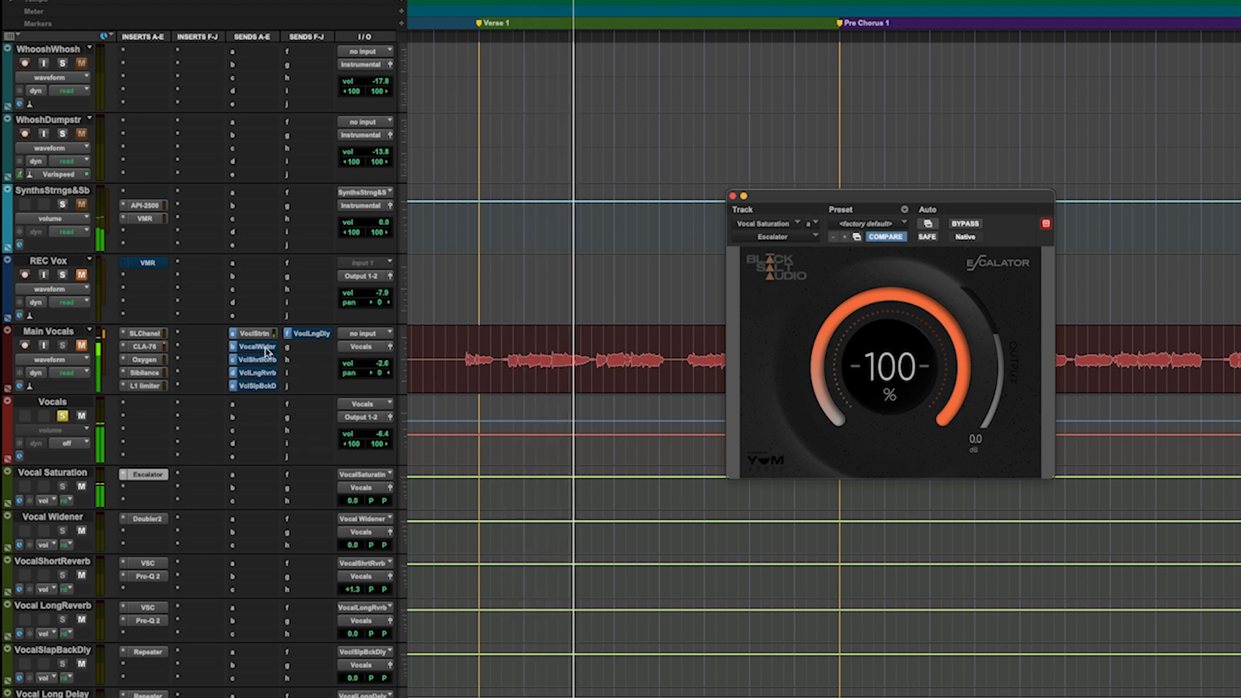
left_click(52, 517)
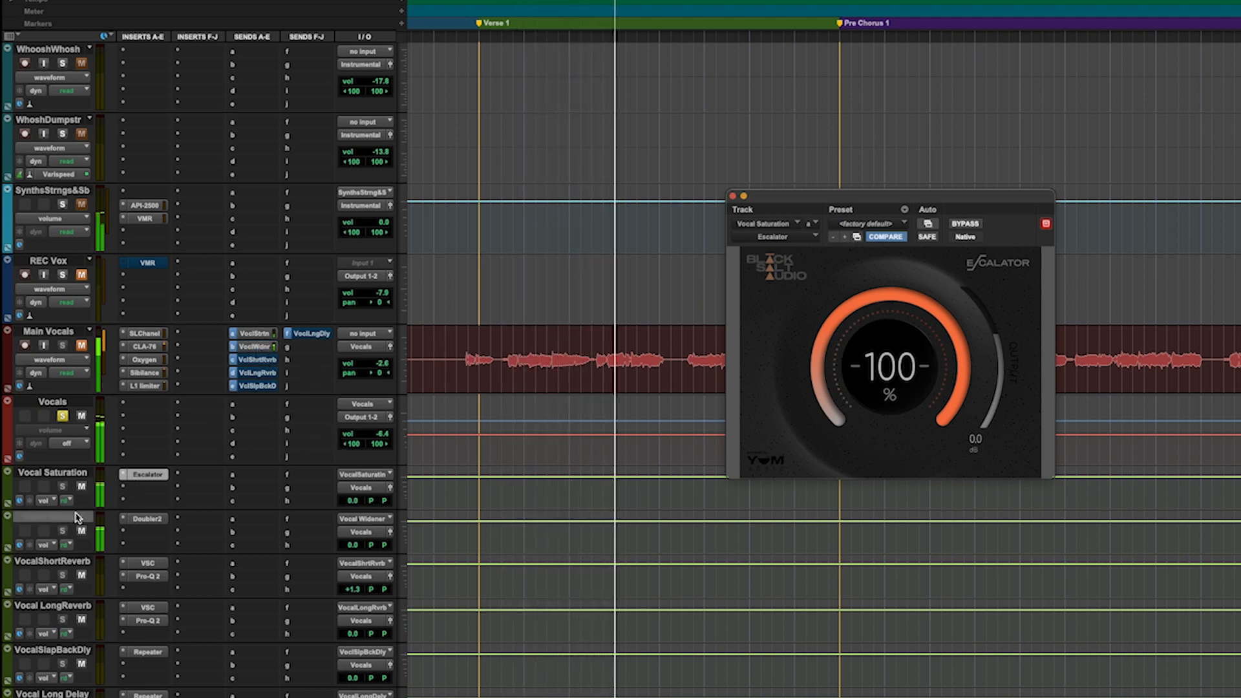
left_click(147, 518)
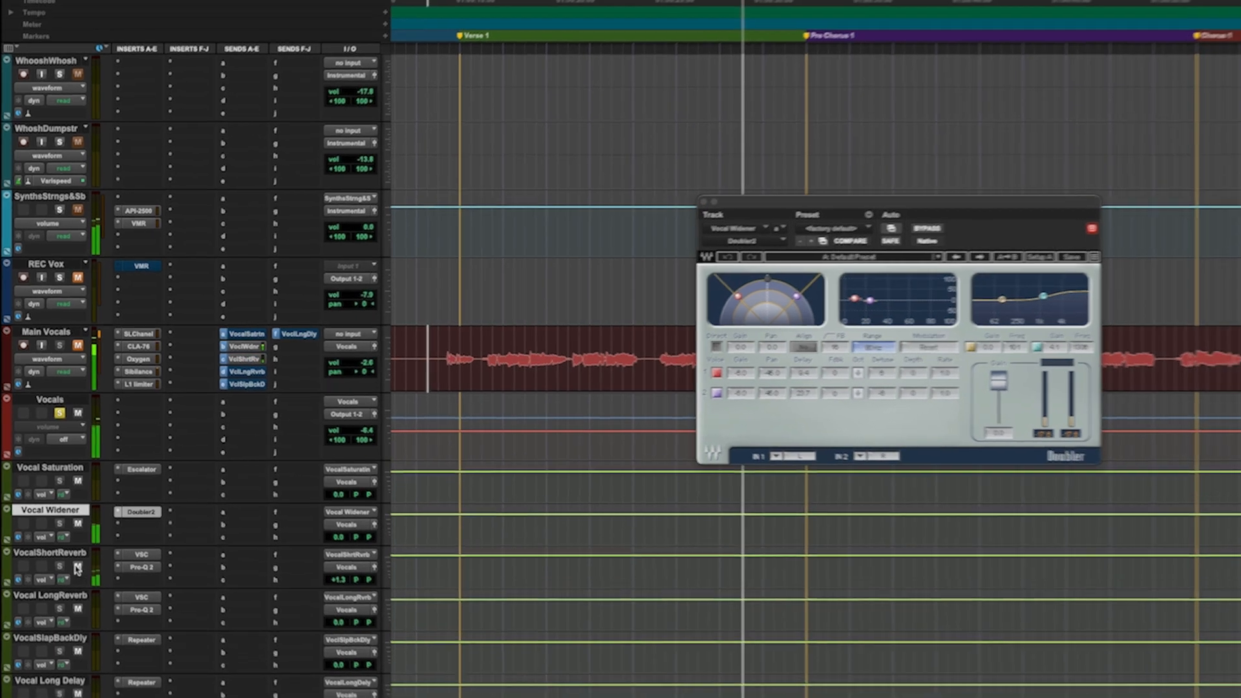
Step: Examine the VerbSuite Classics and Pro-Q 2 settings on Vocal Short Reverb and compare the return with mute
left_click(139, 563)
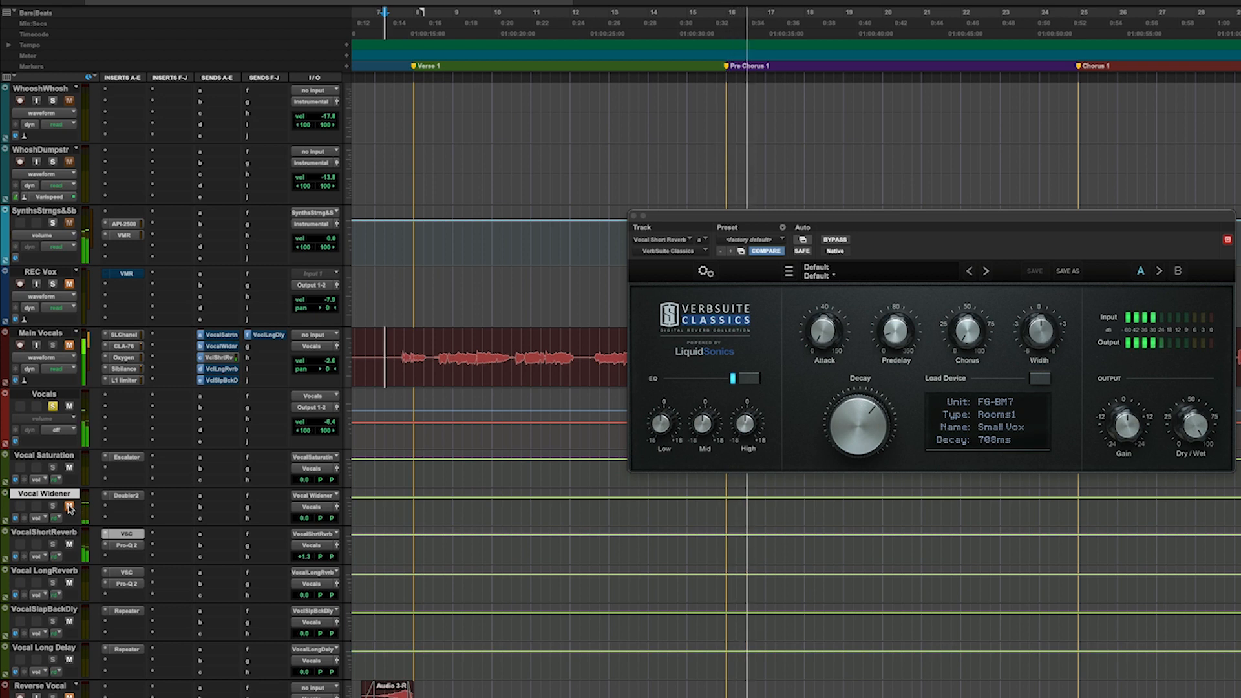
left_click(120, 547)
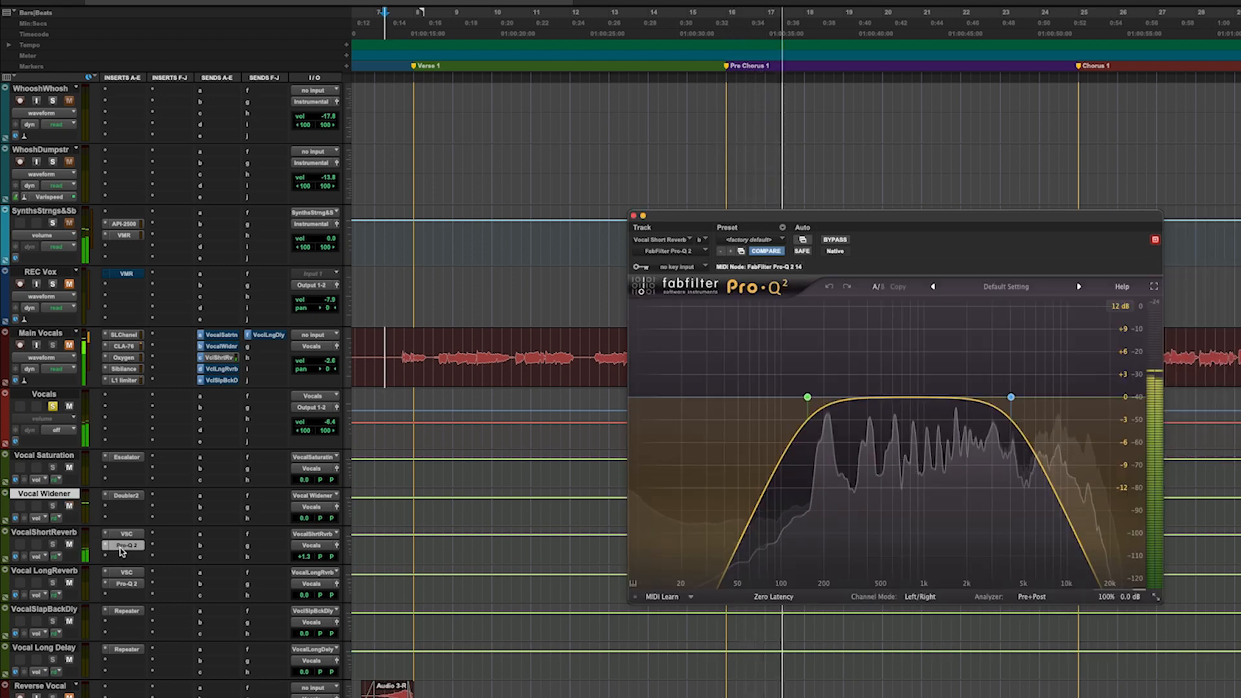
left_click(69, 544)
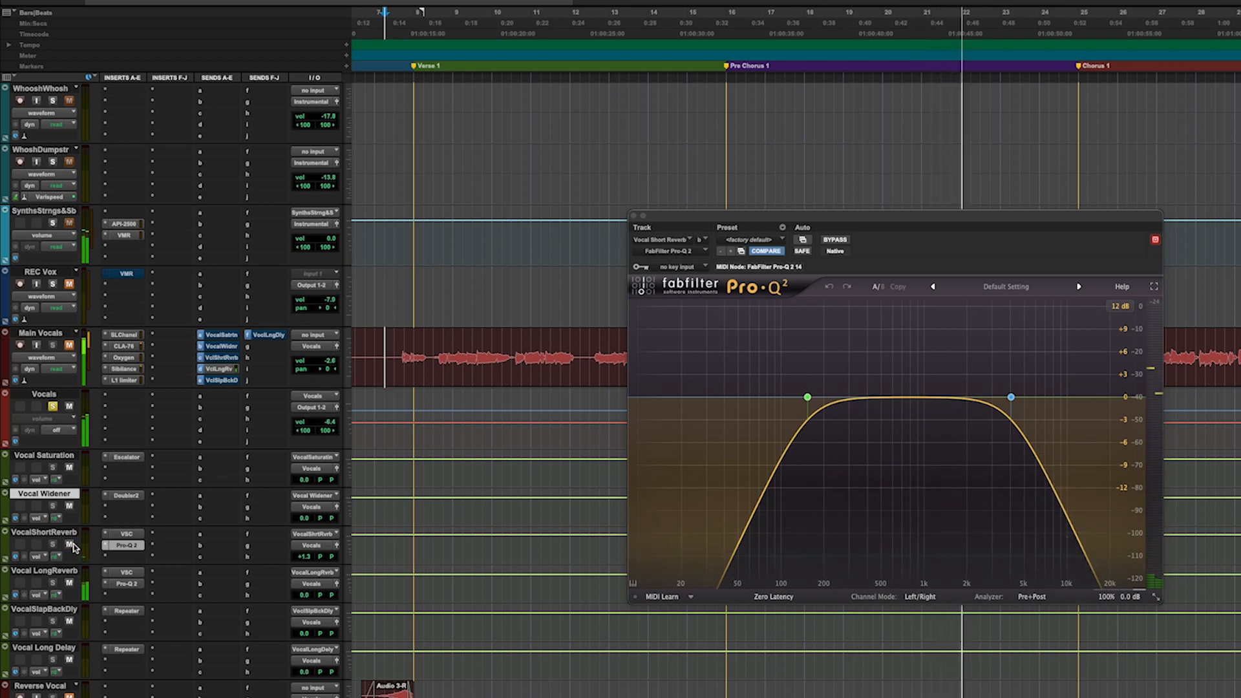
Step: Examine VerbSuite Classics on Vocal Long Reverb and the Repeater delay settings while auditioning the vocal effects
left_click(126, 574)
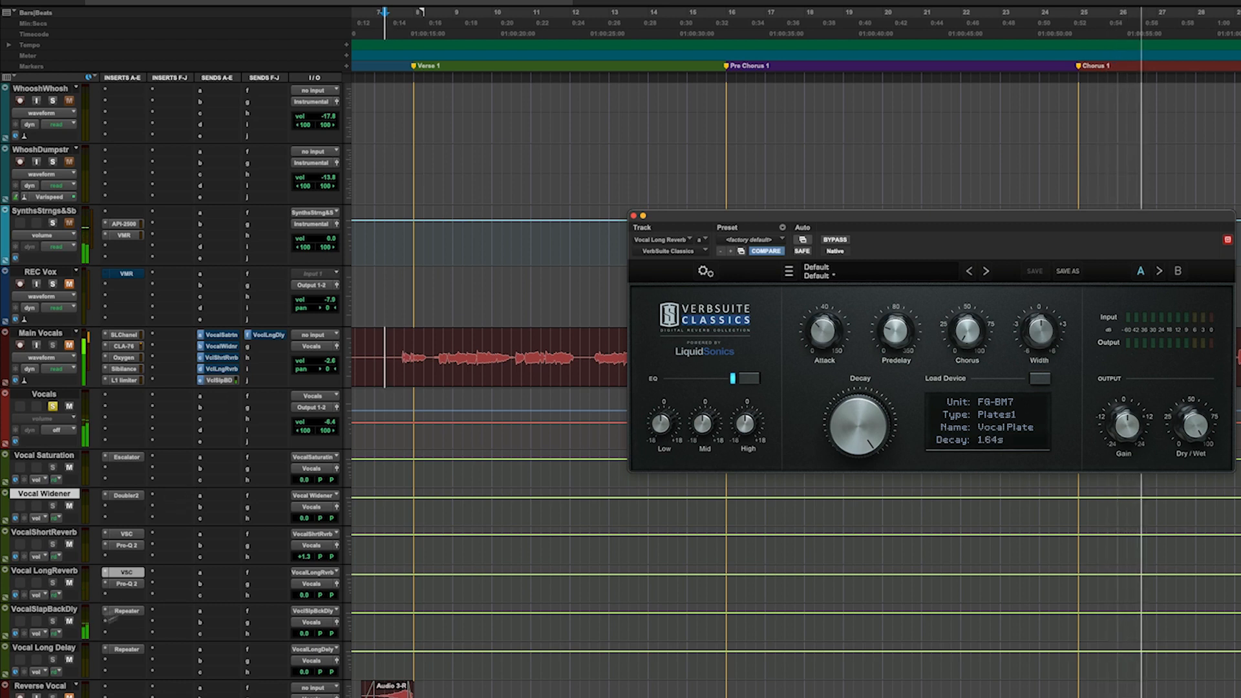
left_click(120, 613)
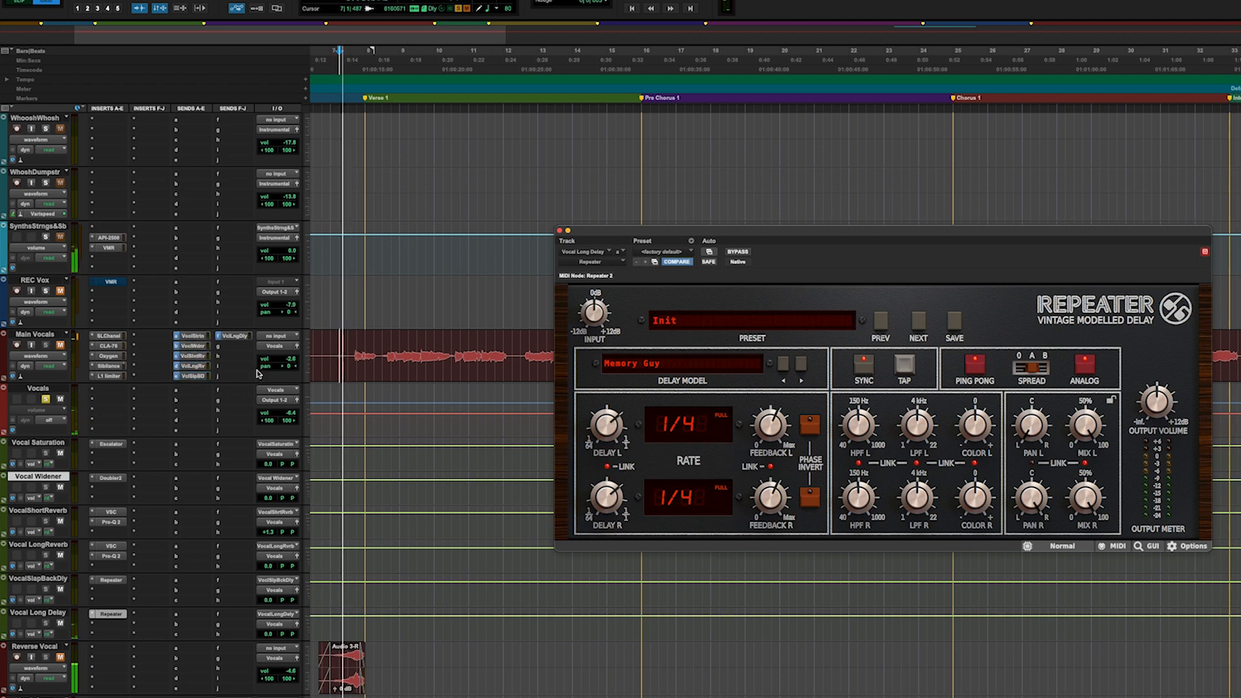
left_click(63, 478)
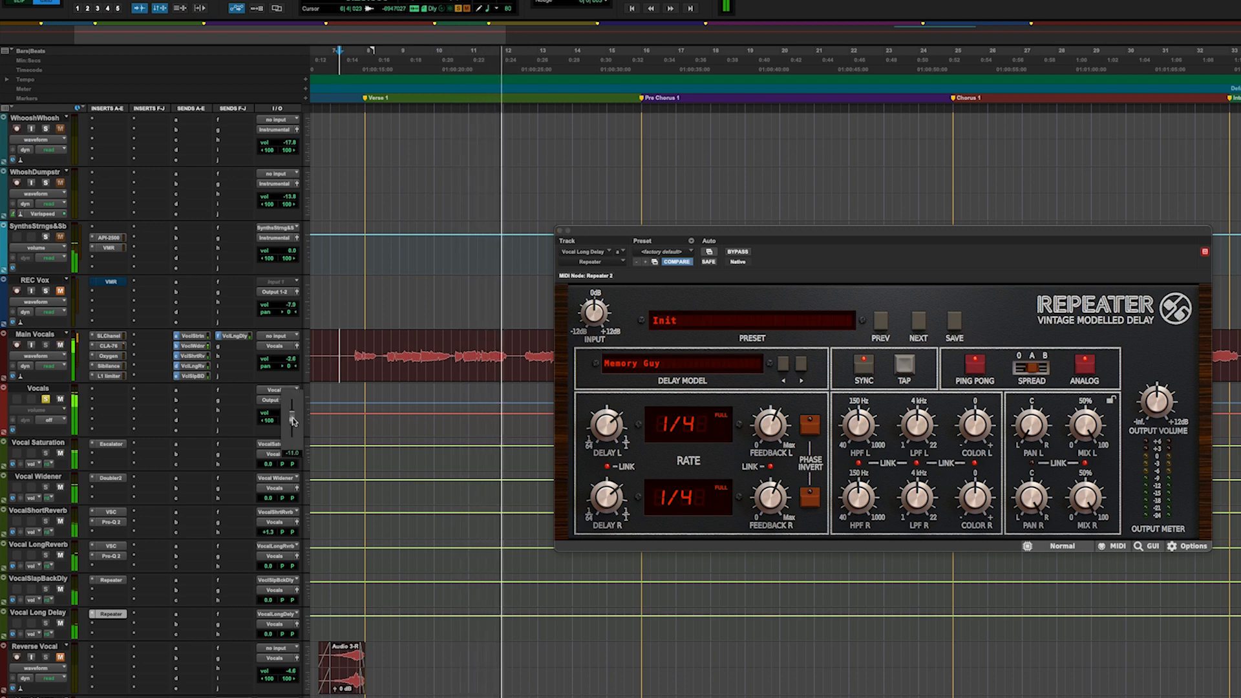
Step: Lower the Vocals track volume to -12.4 dB during playback and close the Repeater window
left_click_drag(291, 422, 291, 423)
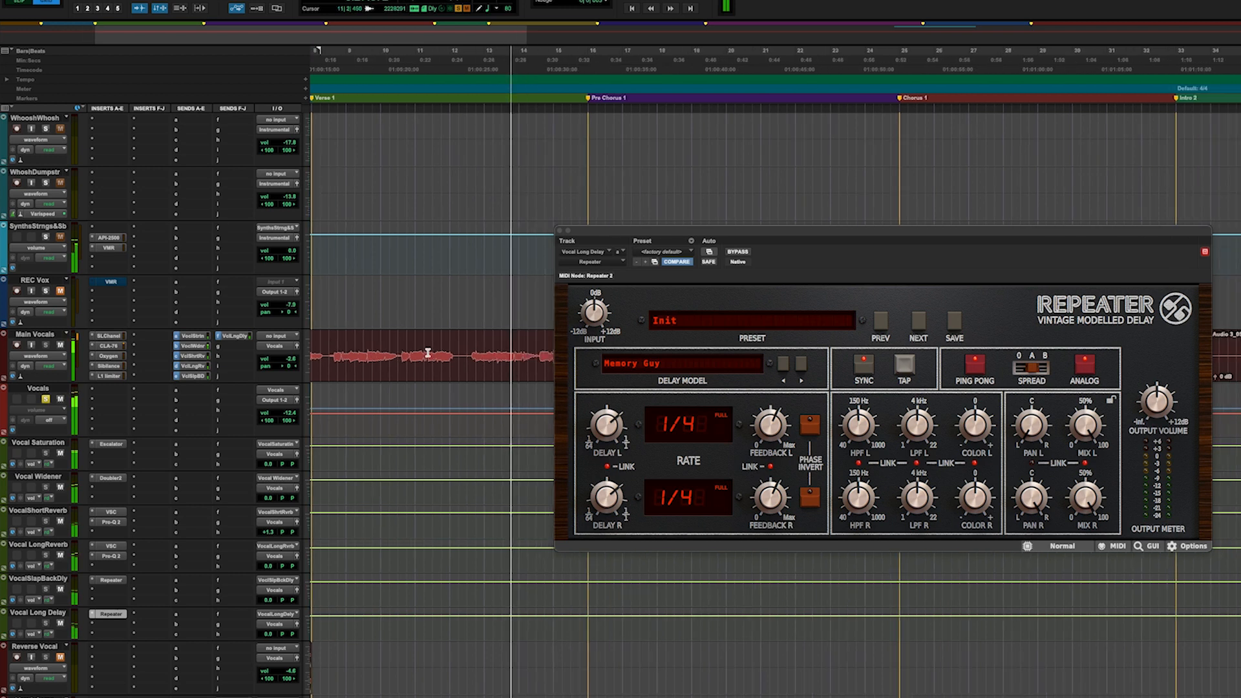
scroll(428, 354, "left", 1)
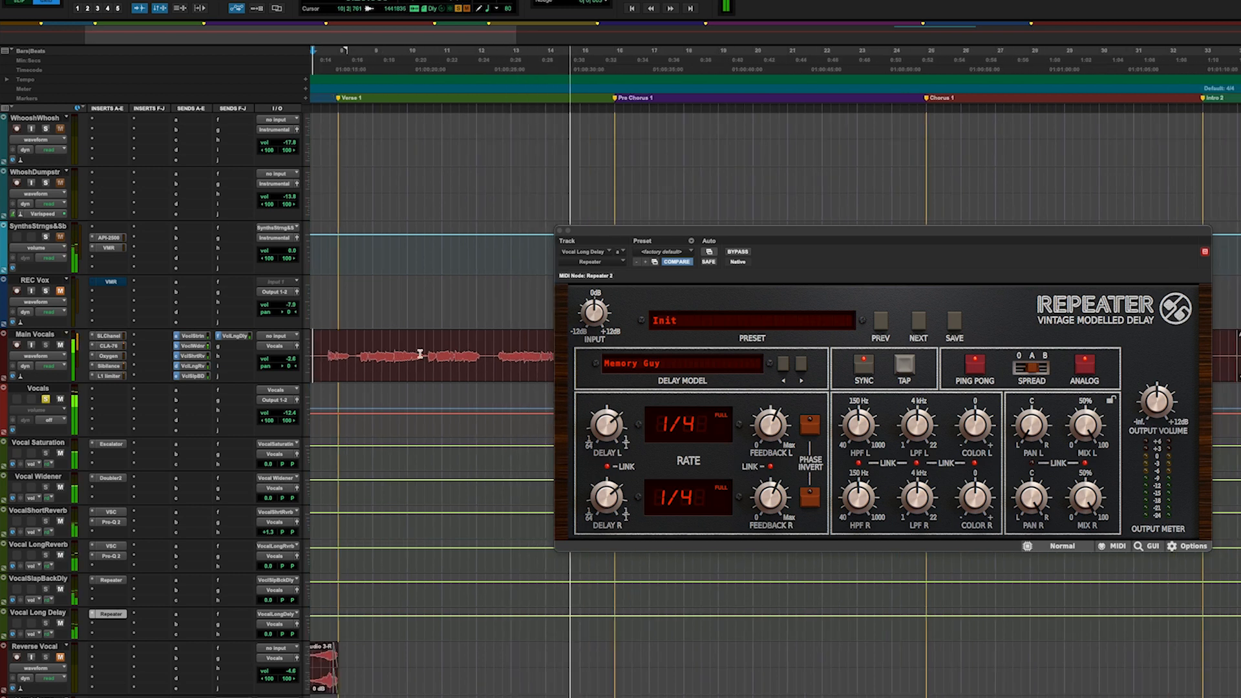
left_click(560, 230)
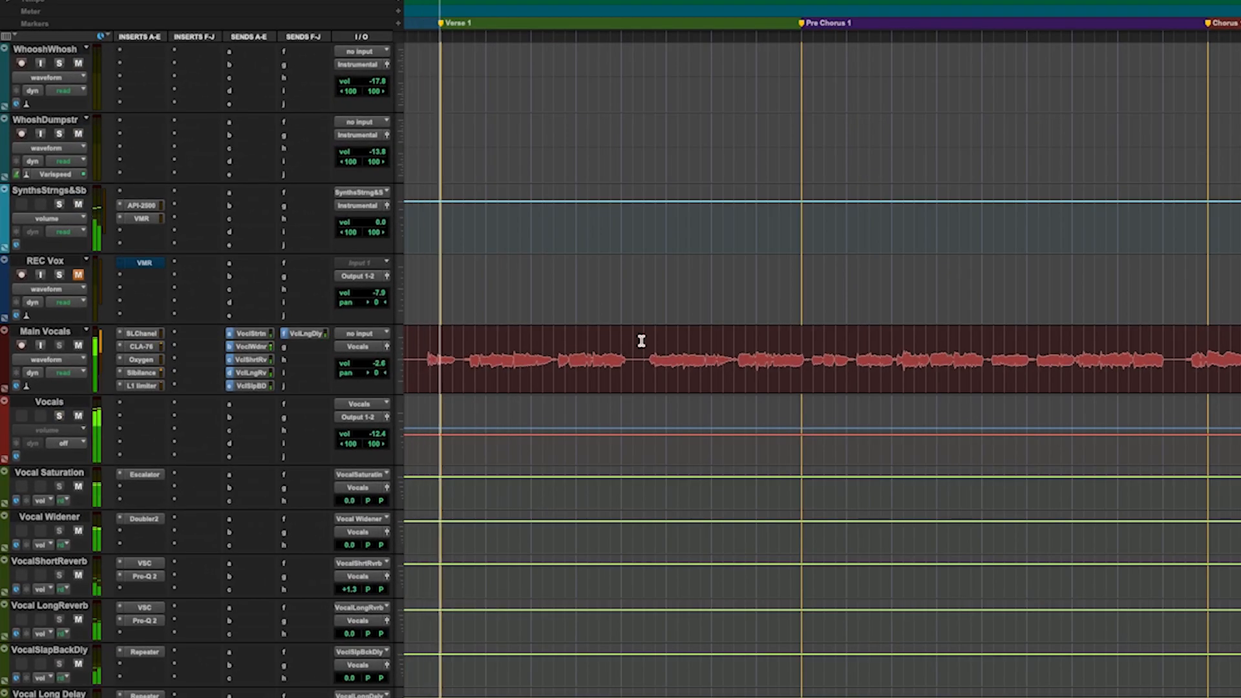
Step: Place the playback start just before the Verse 1 vocal and bypass all five Main Vocals inserts for comparison
scroll(641, 340, "left", 2)
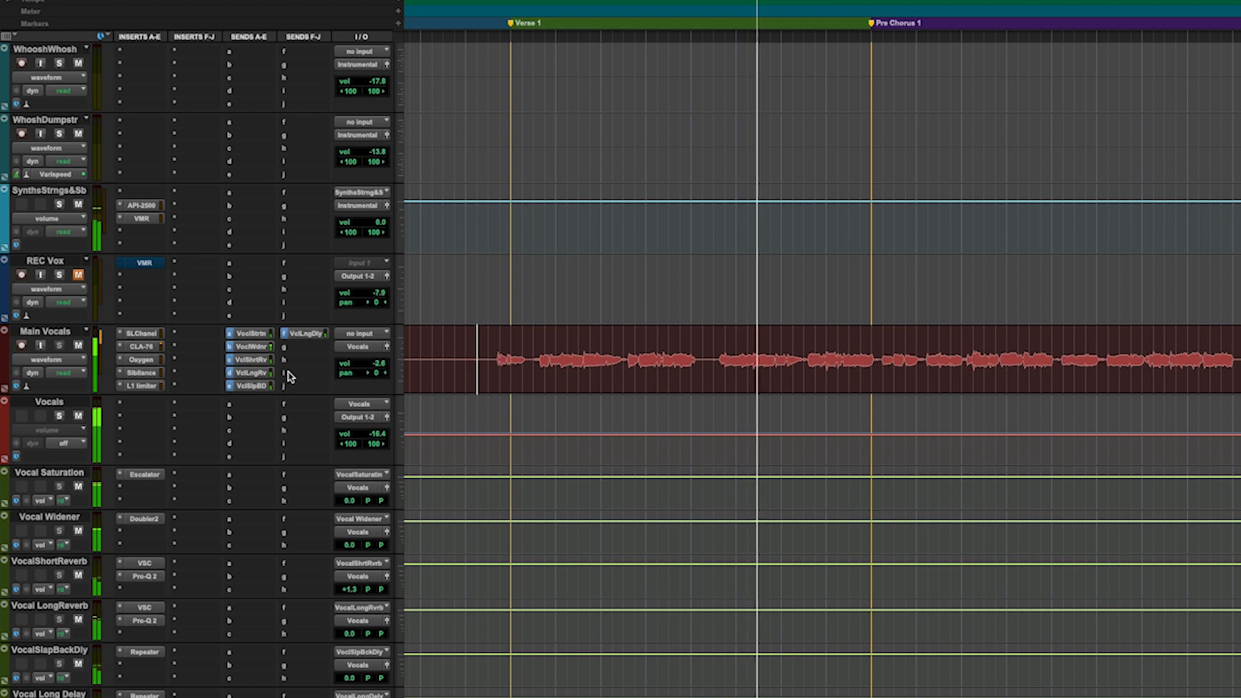
left_click(477, 369)
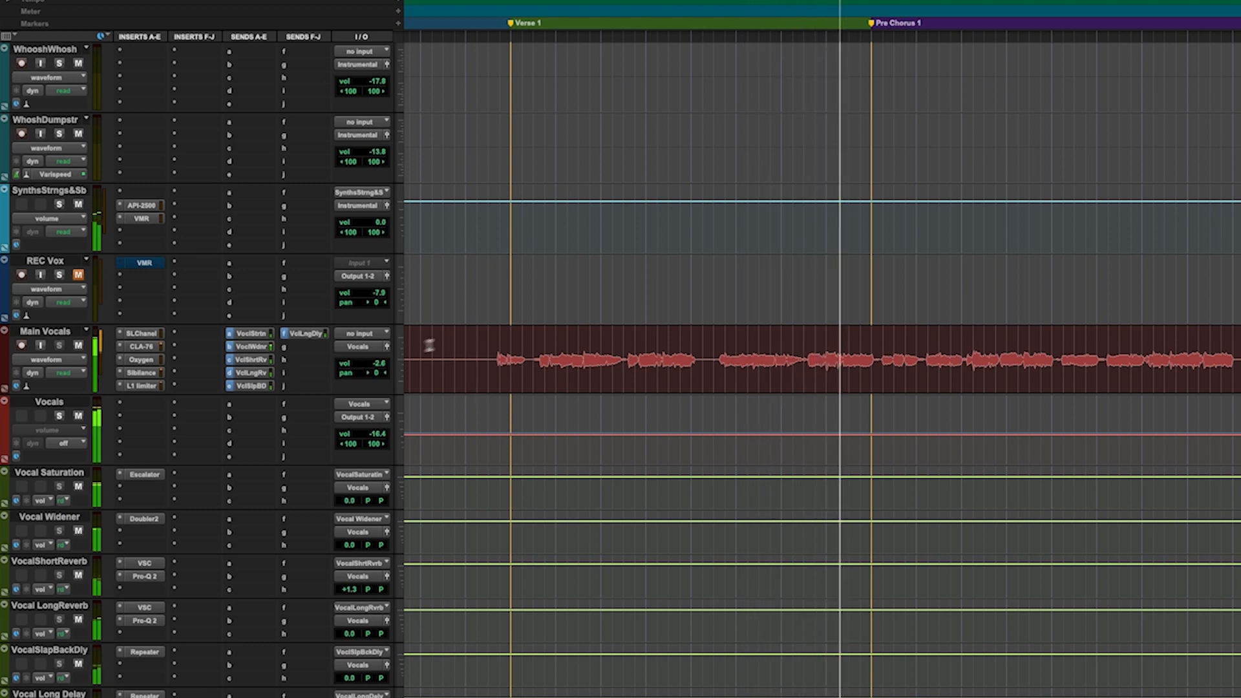
left_click(146, 335, "super")
left_click(148, 348, "super")
left_click(150, 362, "super")
left_click(150, 374, "super")
left_click(148, 386, "super")
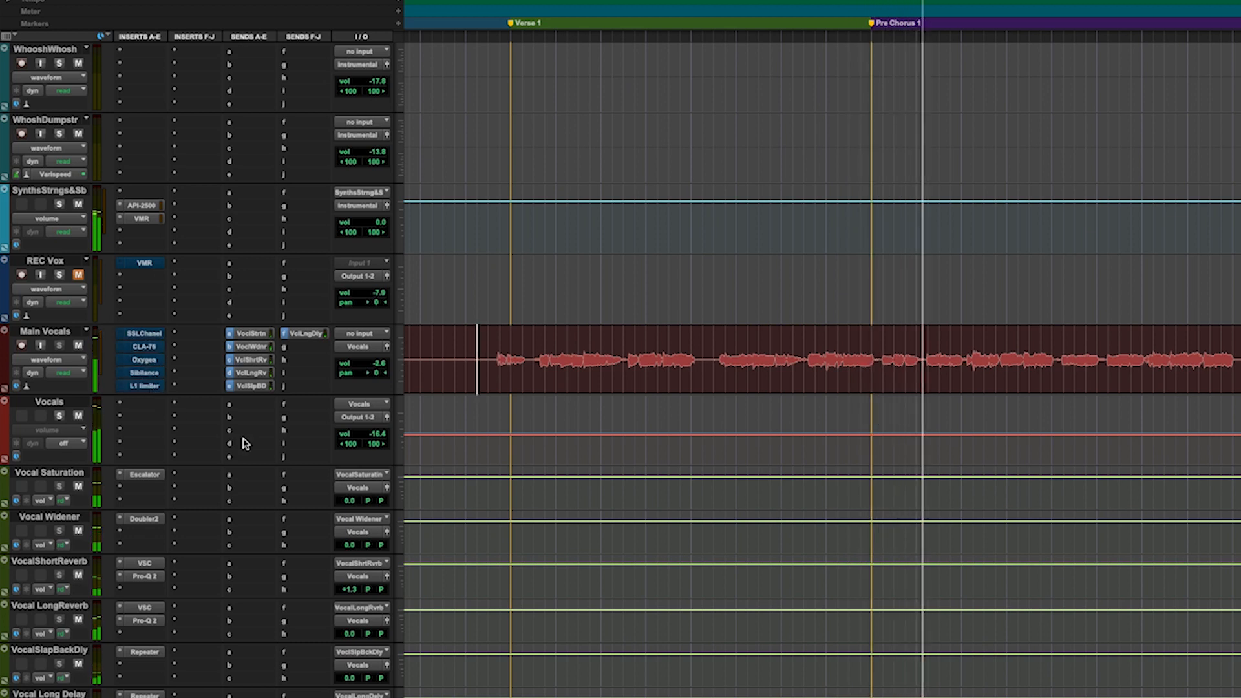
Step: Reactivate the SSL channel, CLA-76, Oxygen, Sibilance and L1 limiter one by one on Main Vocals during playback
left_click(158, 335, "super")
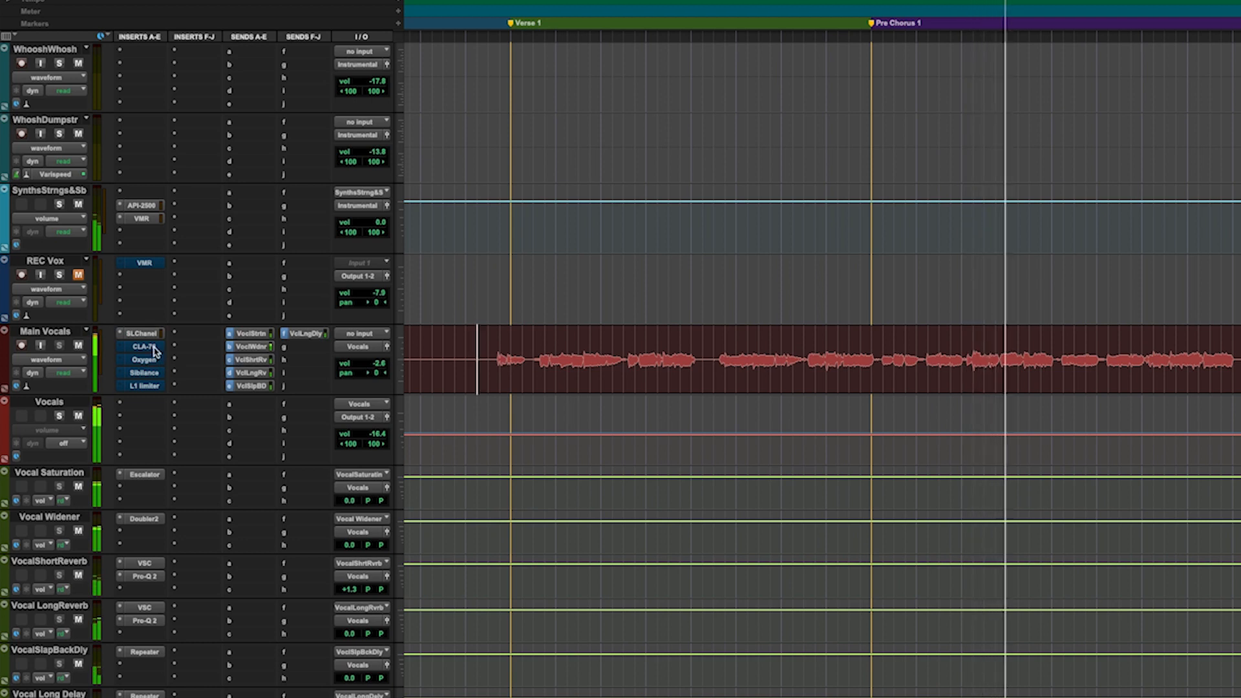
left_click(154, 349, "super")
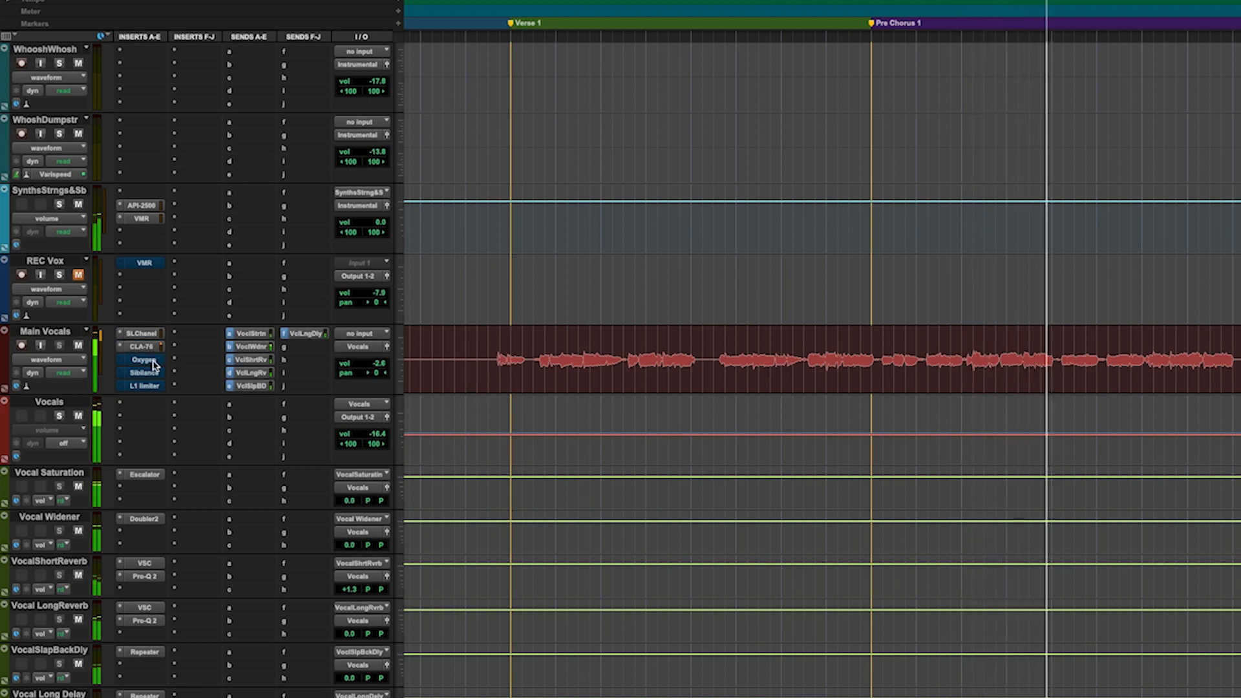
left_click(154, 362, "super")
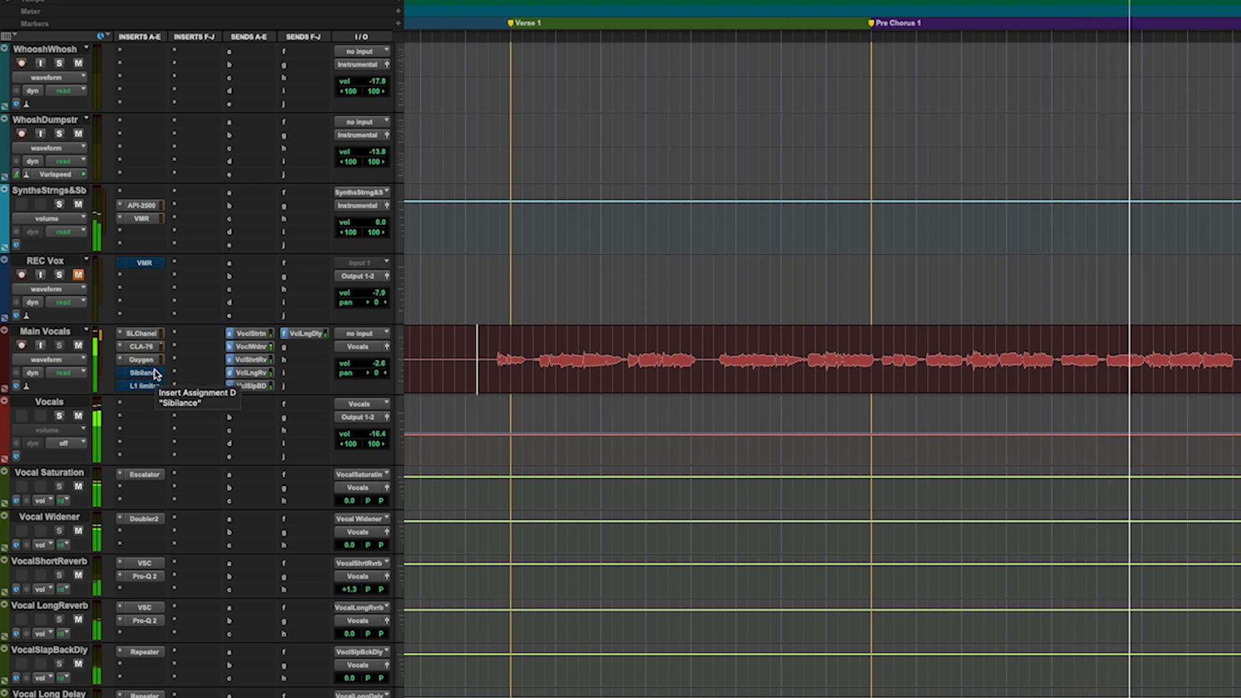
left_click(153, 375, "super")
left_click(154, 383, "super")
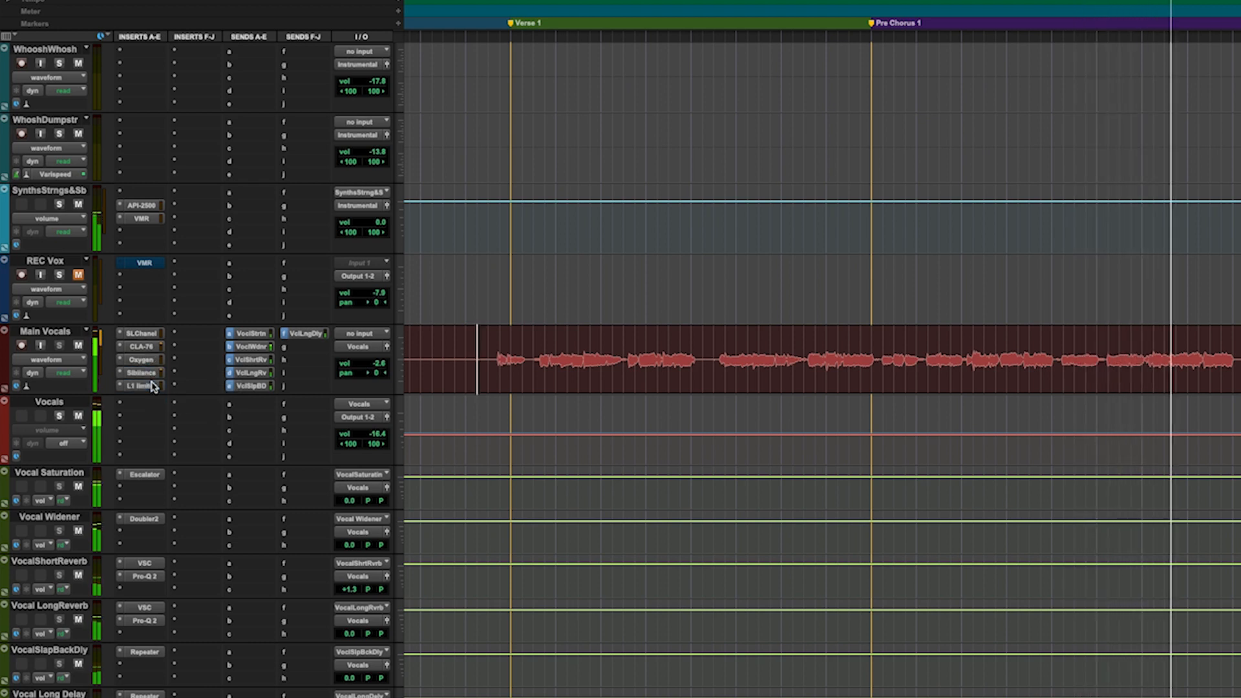